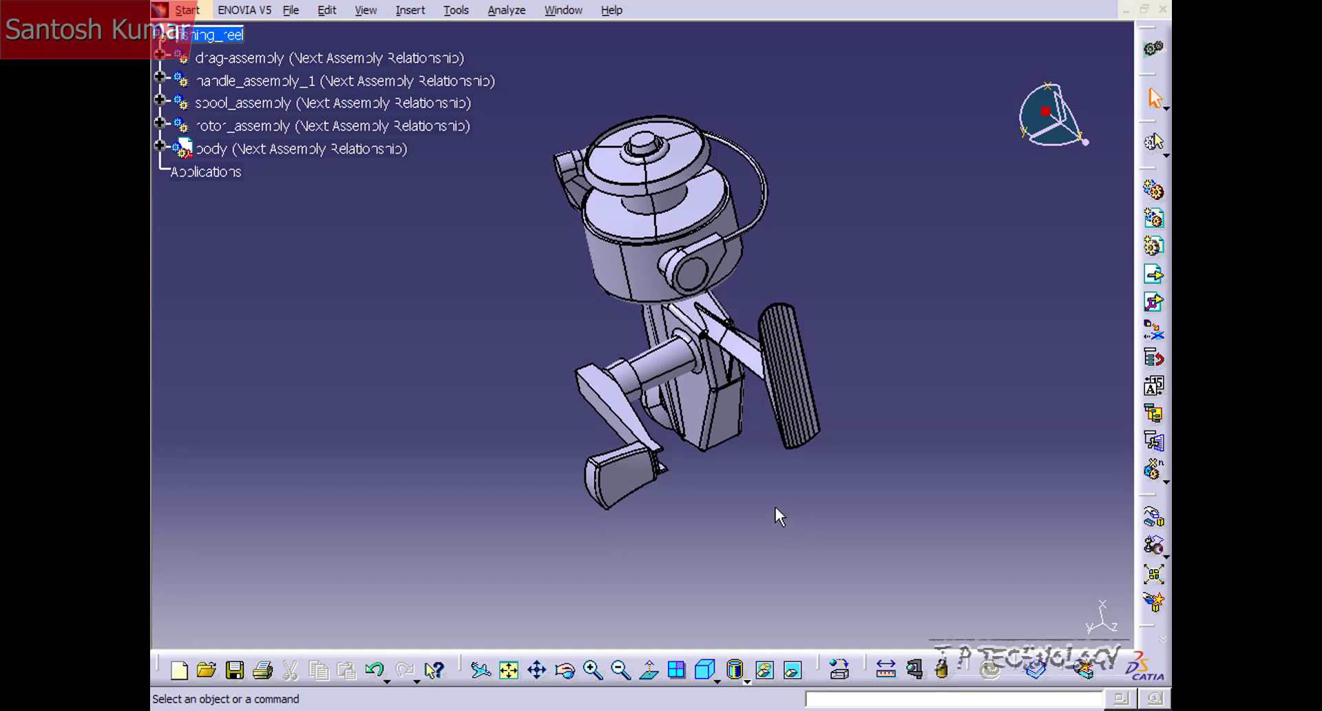
- Orbit the fishing reel assembly to view it from another side
middle_drag(582, 329, 832, 244)
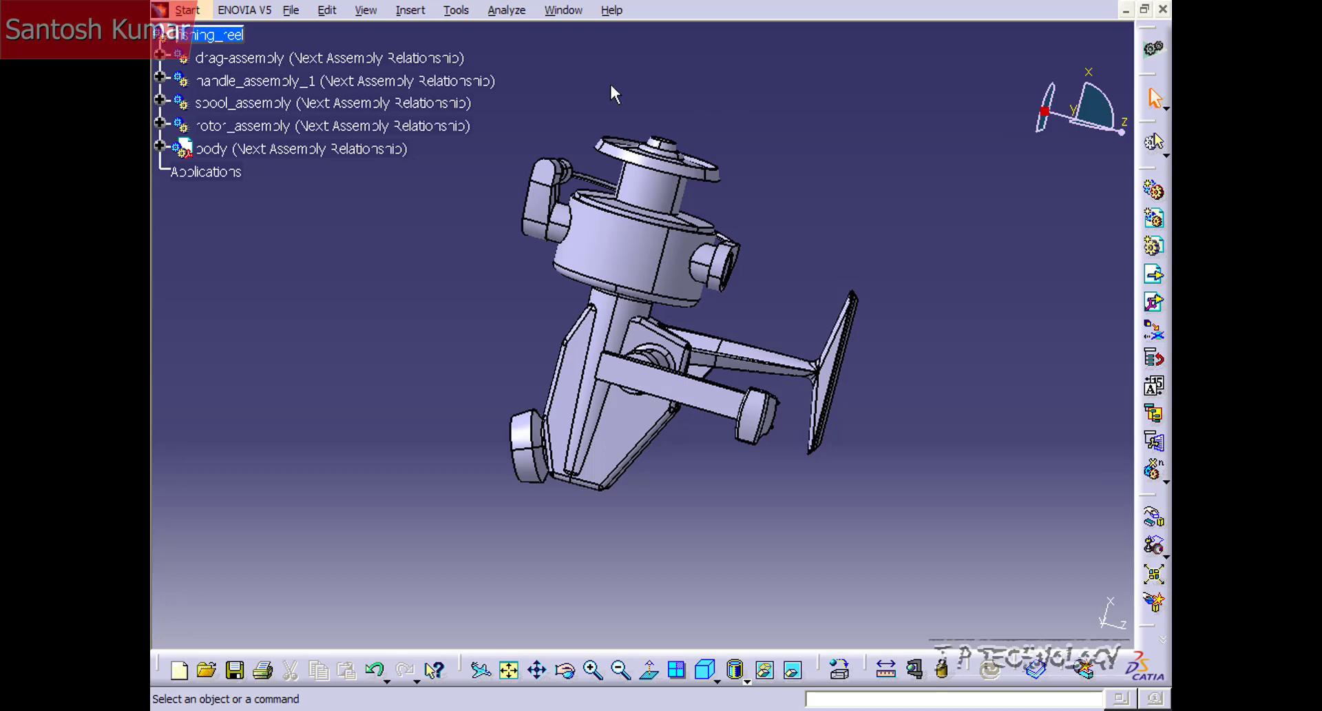
- Create a new Drawing document using the A2 ISO landscape sheet style
click(299, 14)
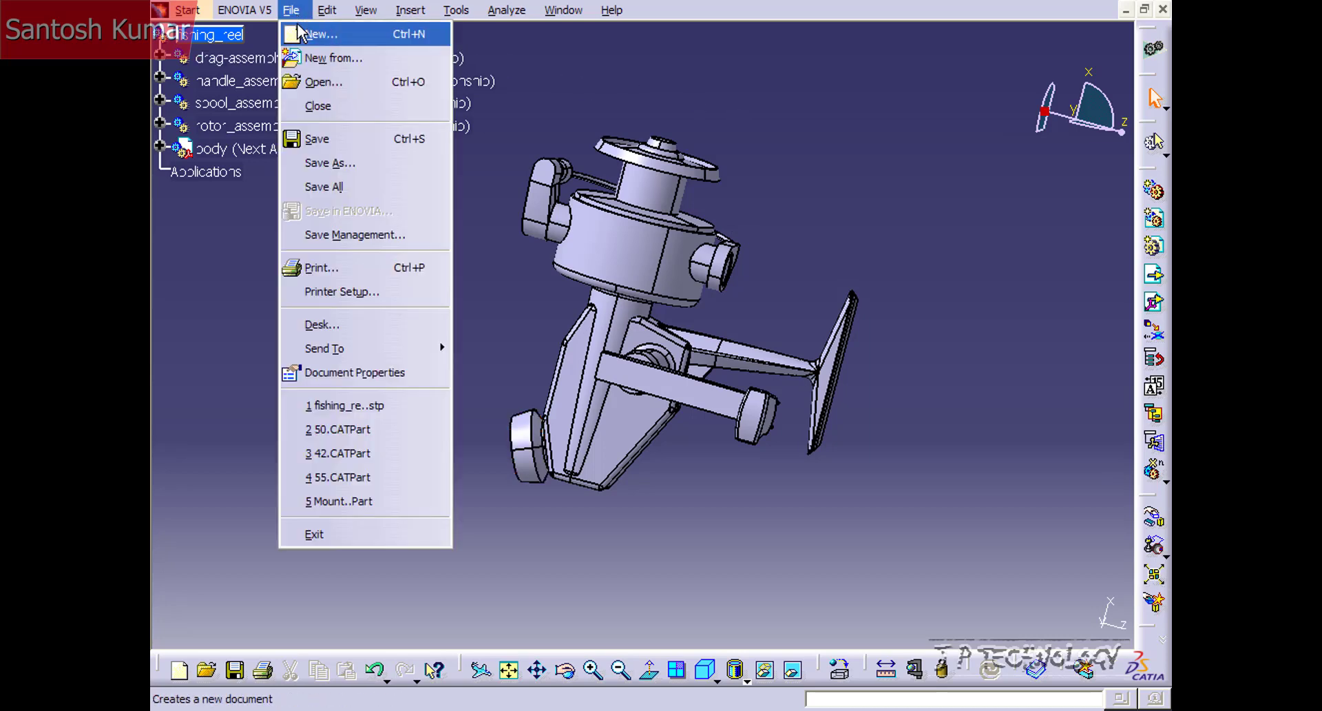
click(305, 36)
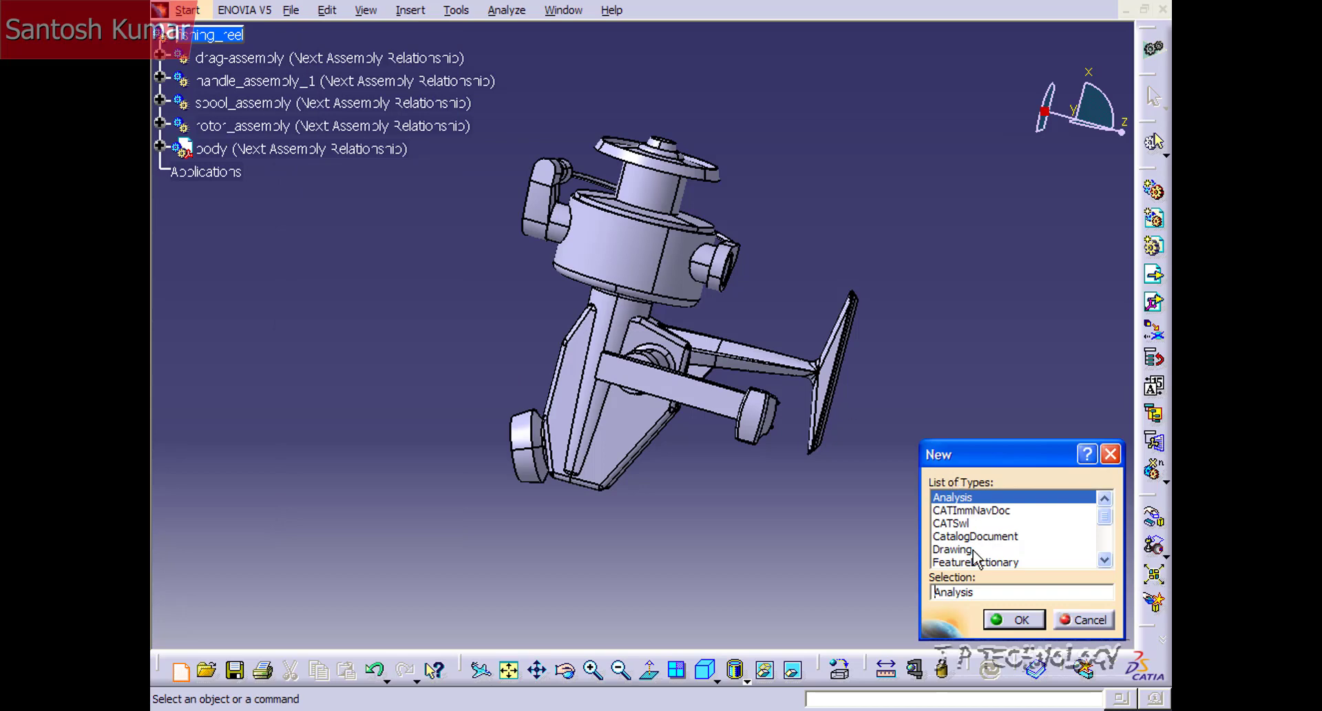
click(978, 549)
scroll(978, 549, down, 2)
click(1014, 620)
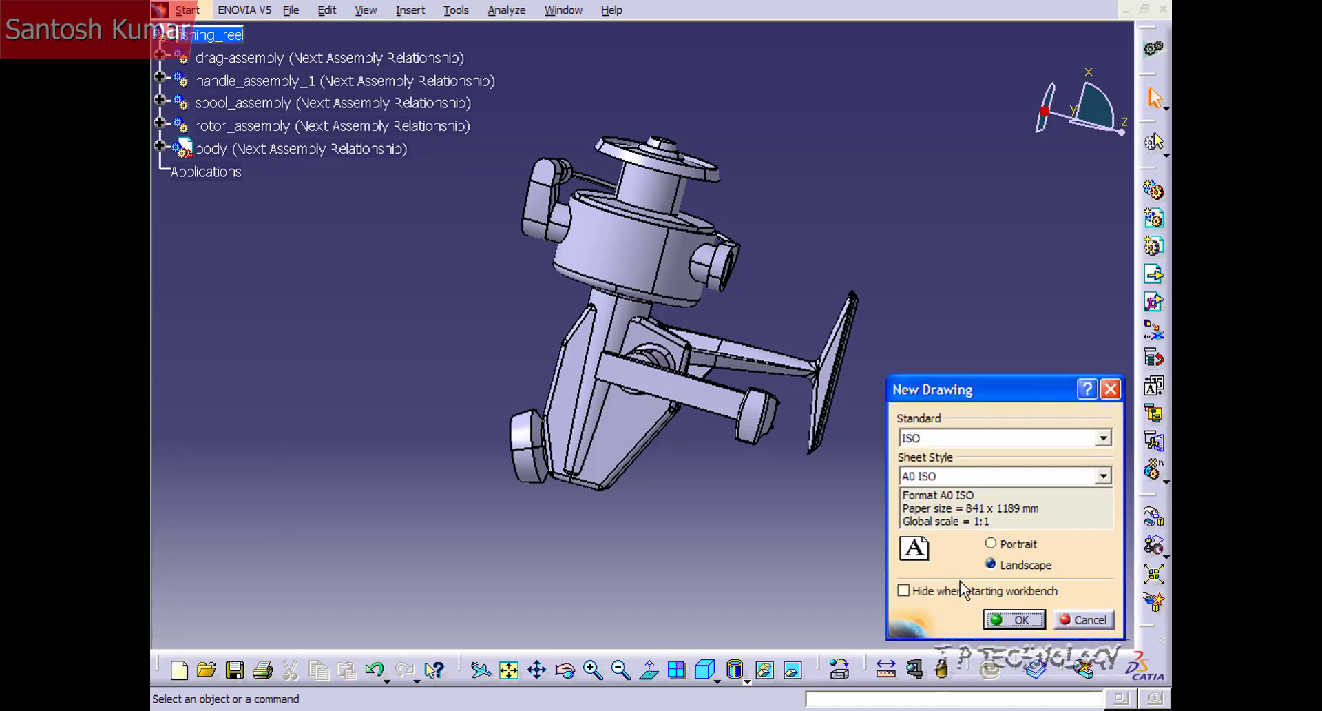
click(1058, 477)
click(1034, 523)
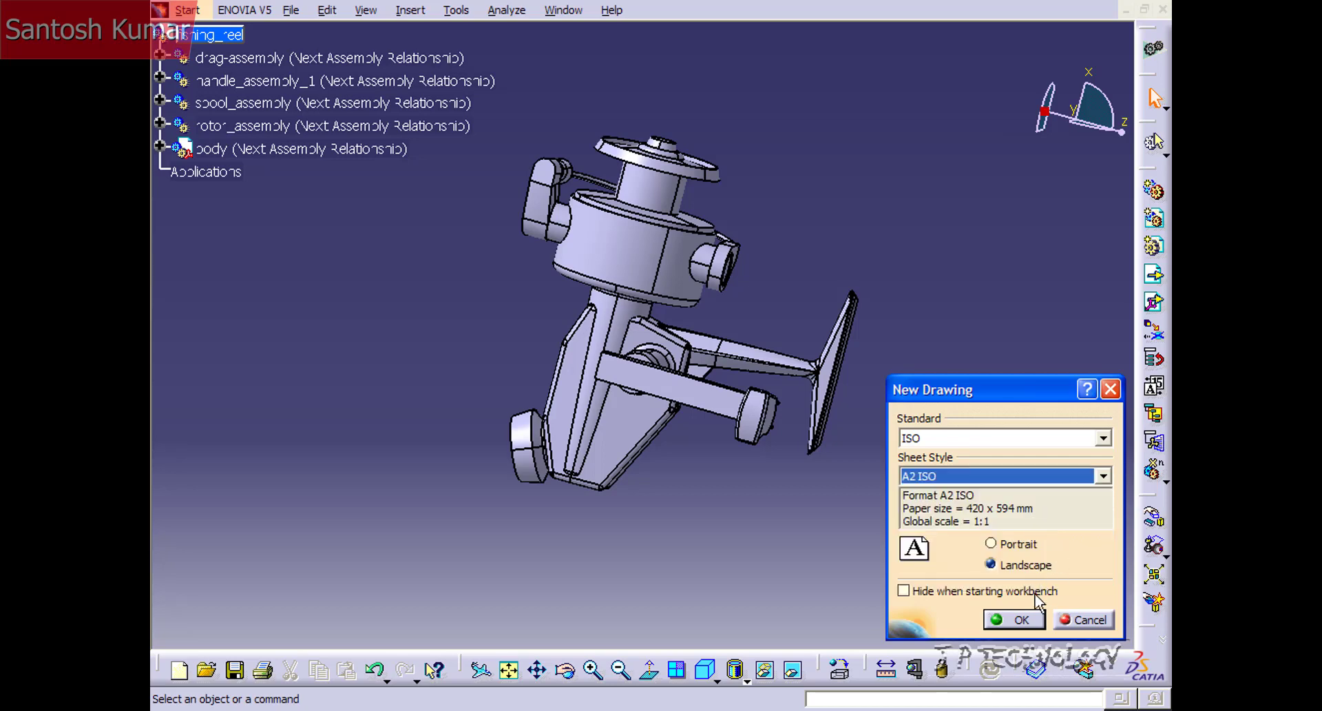
click(1018, 618)
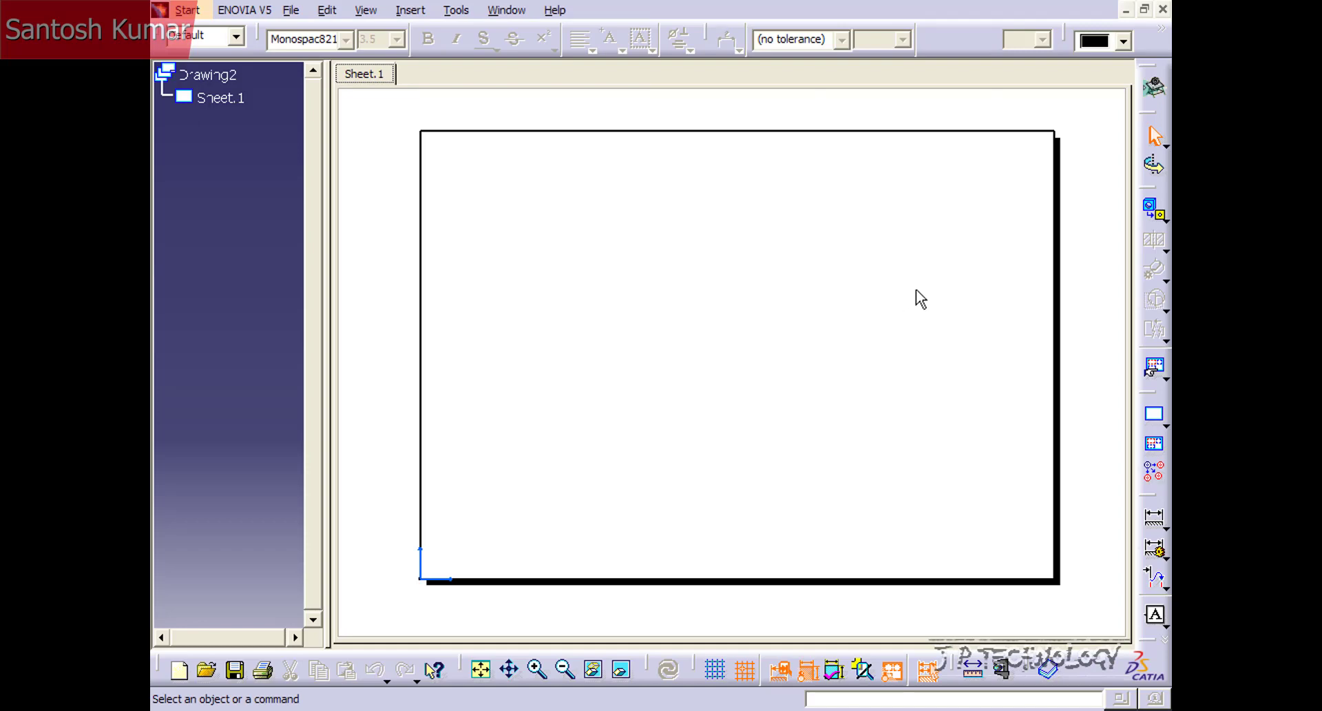
- Browse the Projections, Sections and Insert > Views options, then start the Front View command
click(1161, 220)
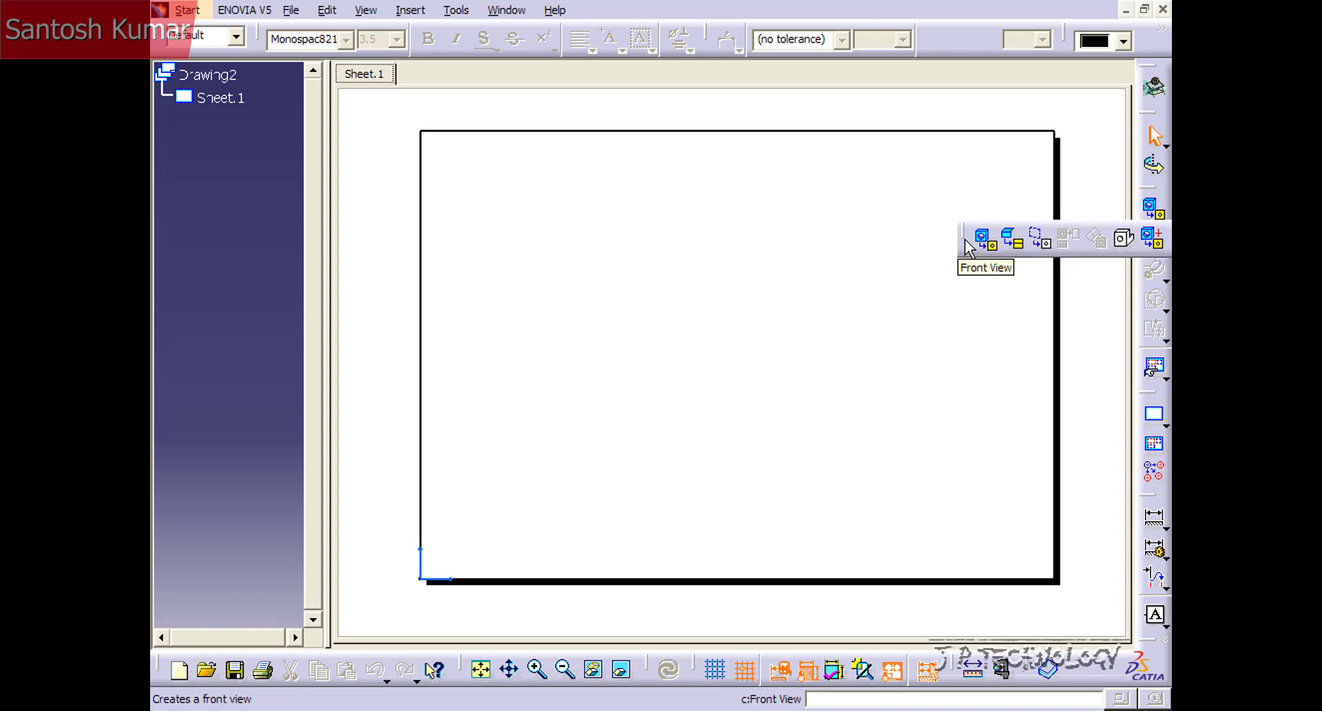
click(410, 10)
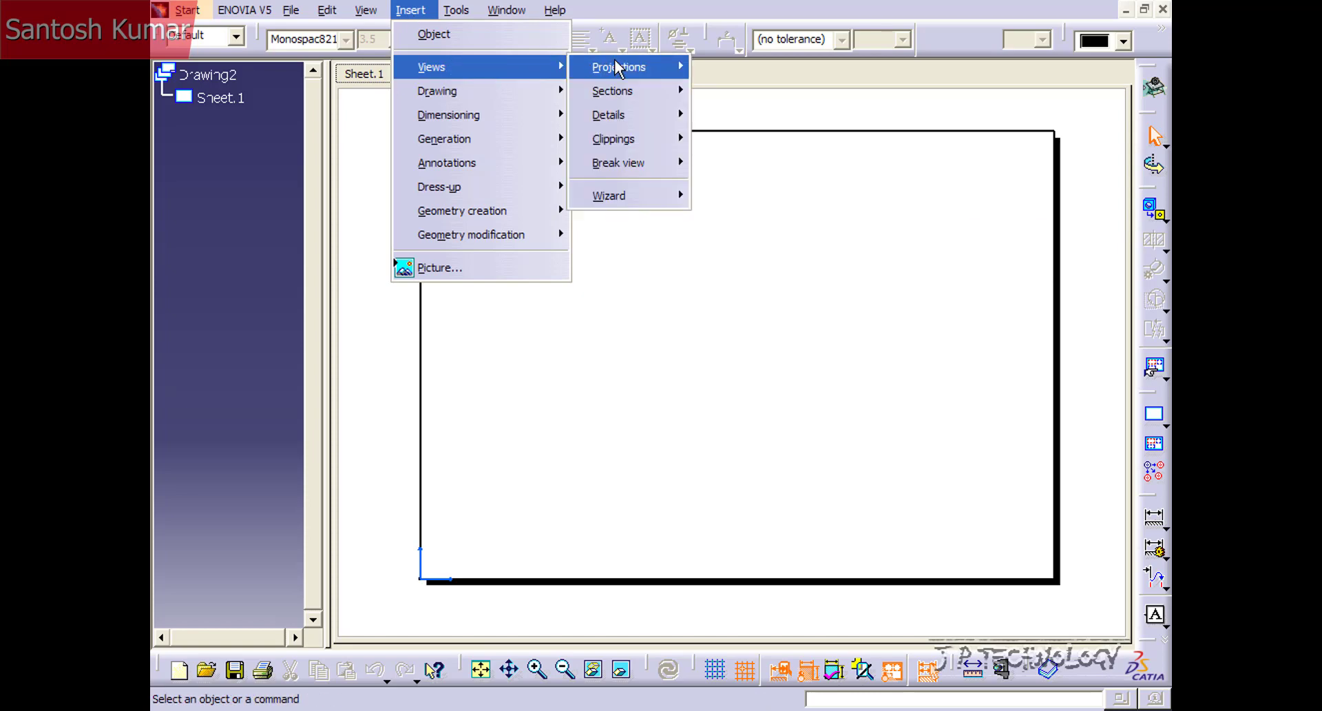
mouse_move(619, 68)
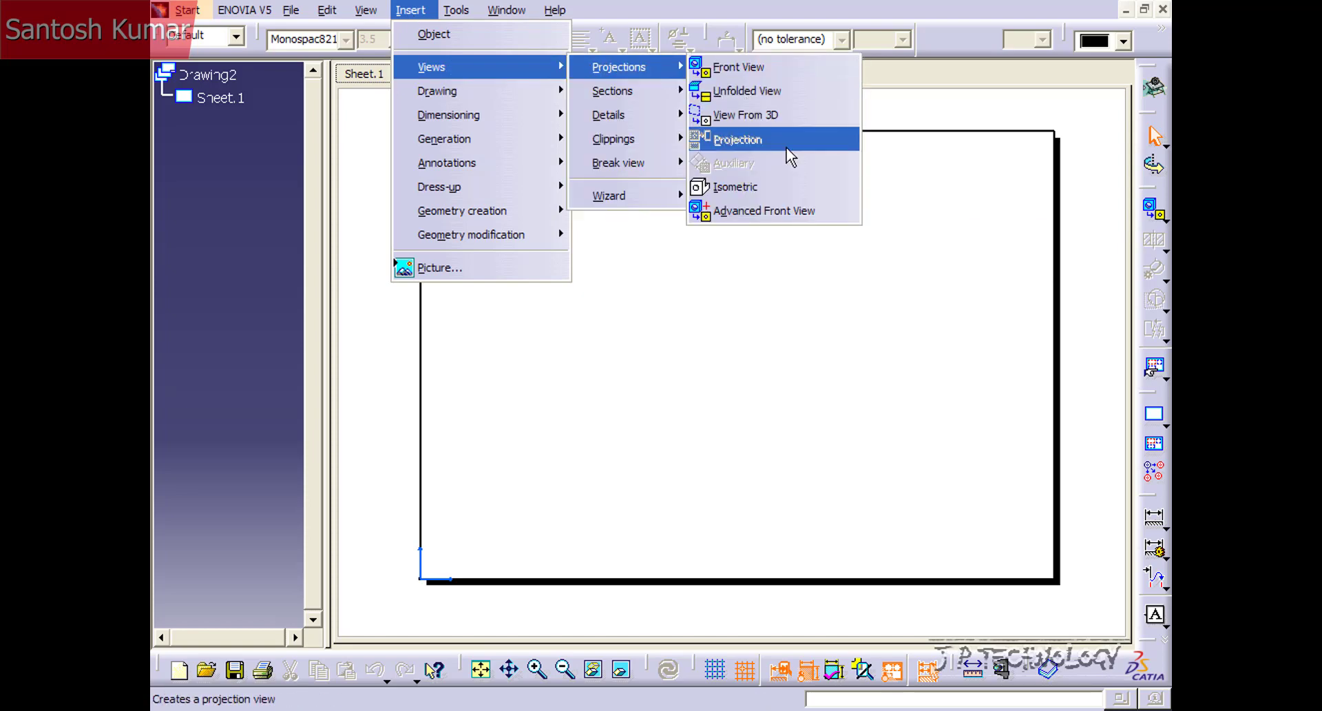
click(945, 170)
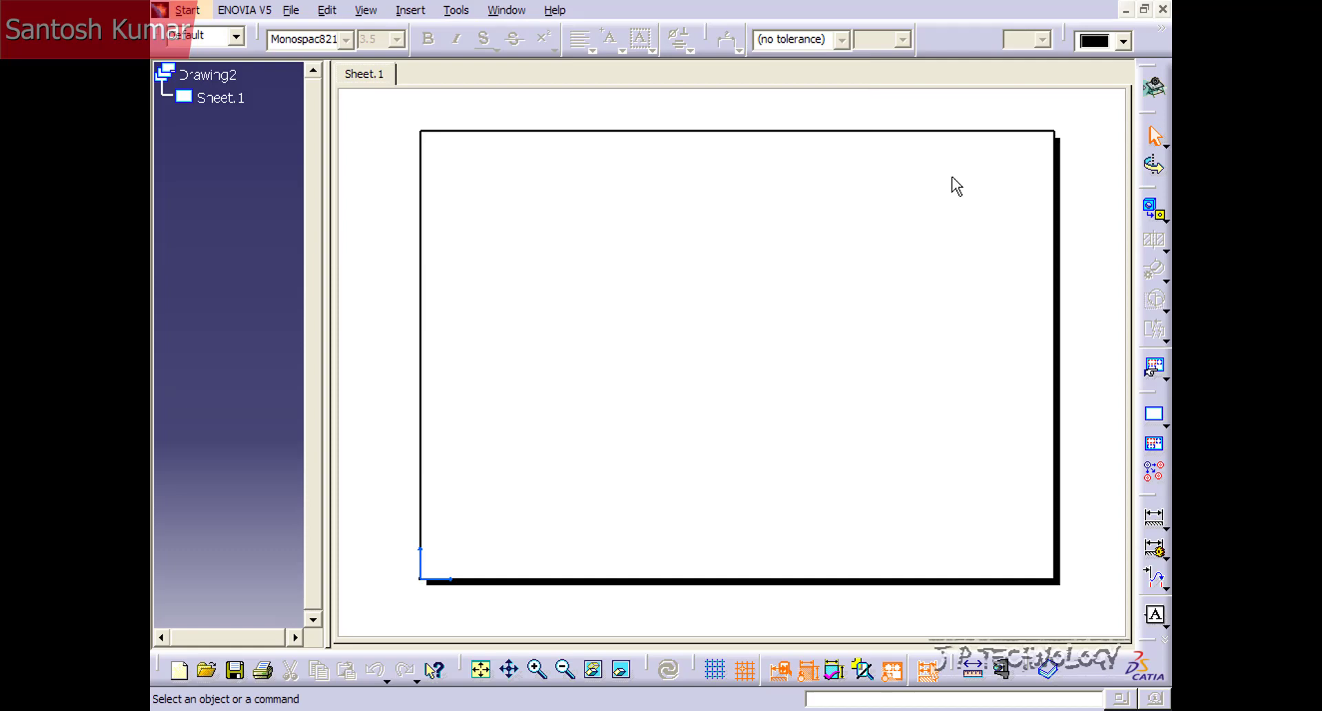
click(1167, 237)
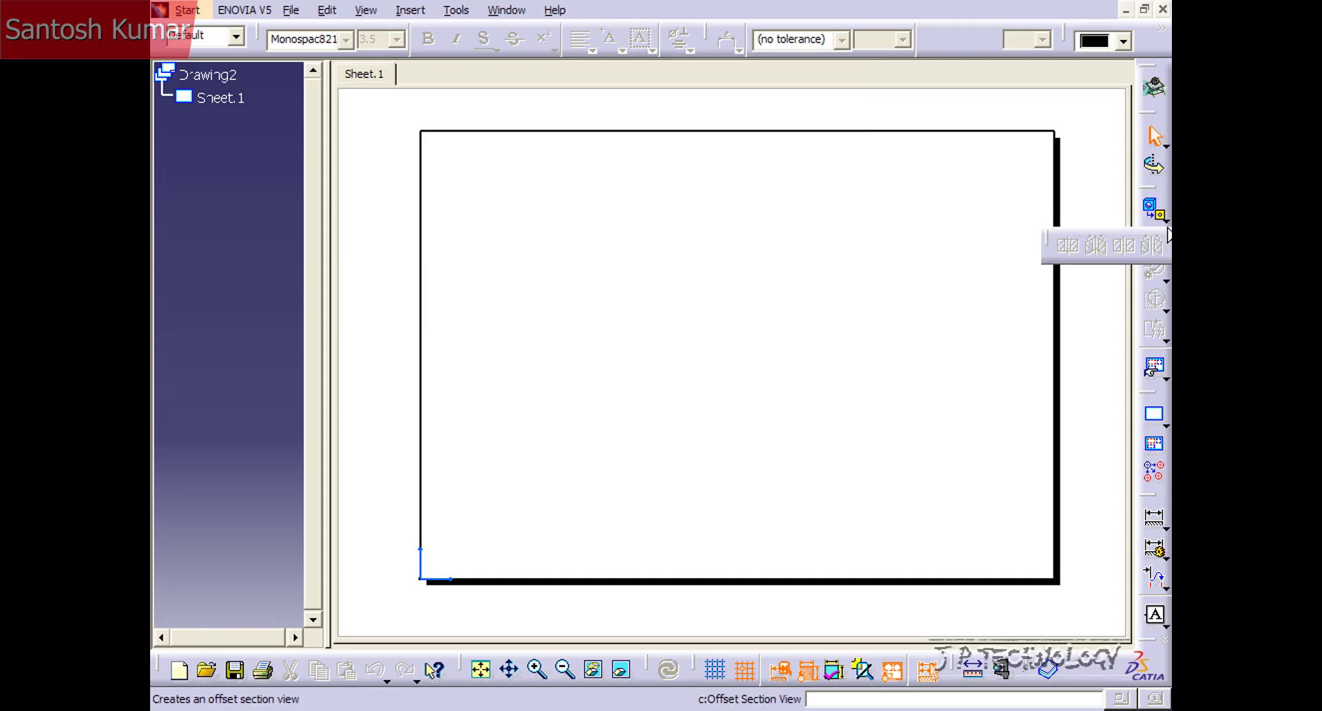
click(1162, 218)
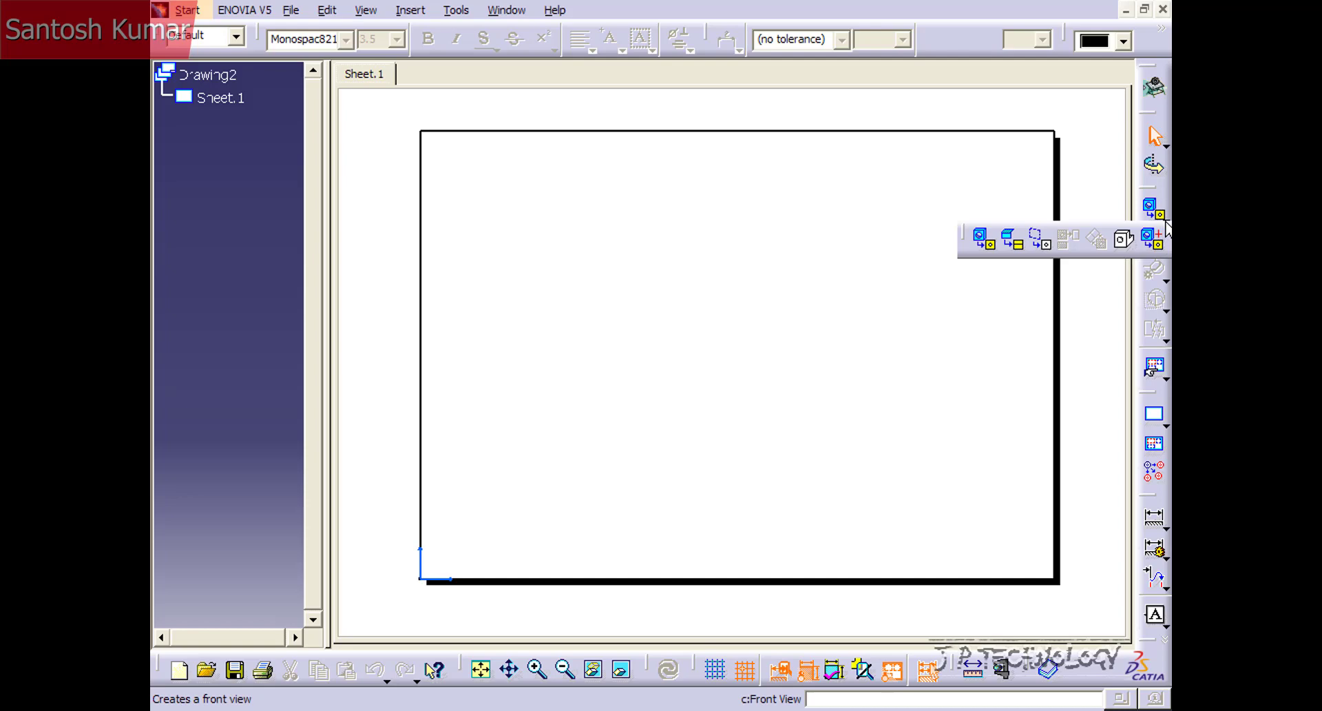
click(989, 251)
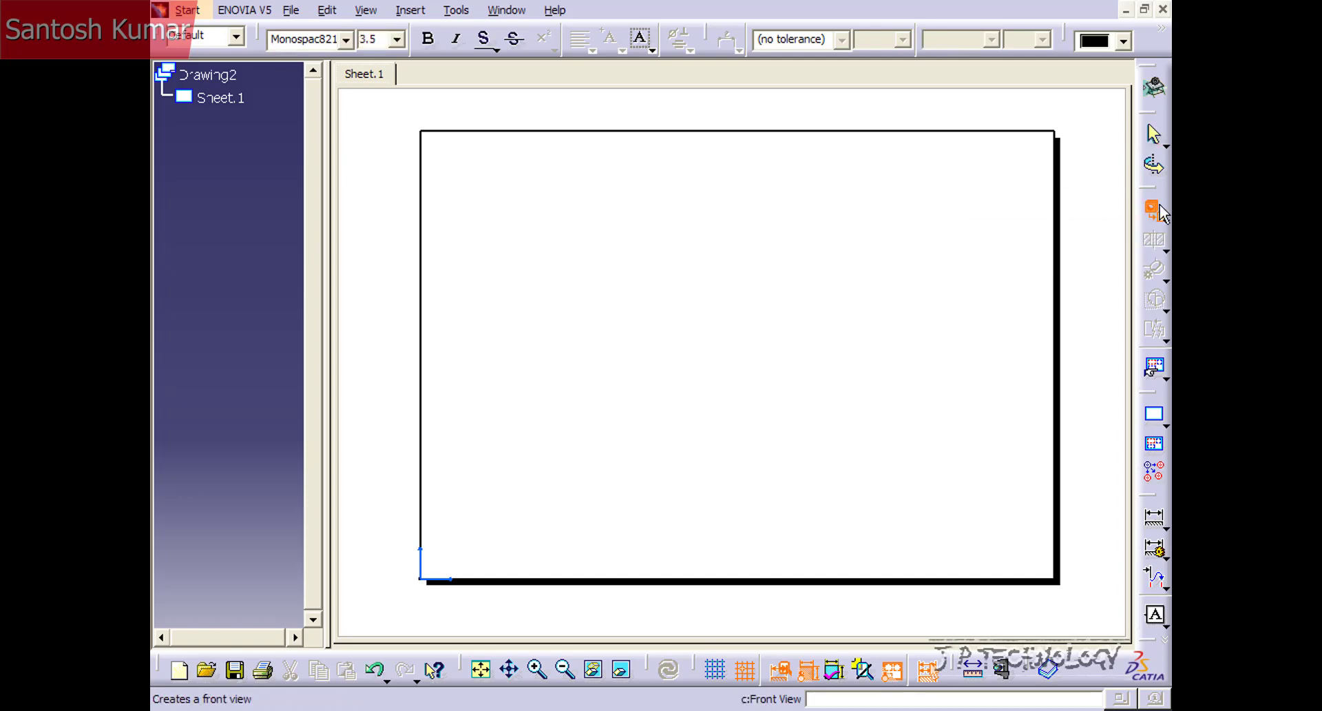
- Switch to the fishing_reel.stp window and rotate the assembly to expose a body face
click(502, 11)
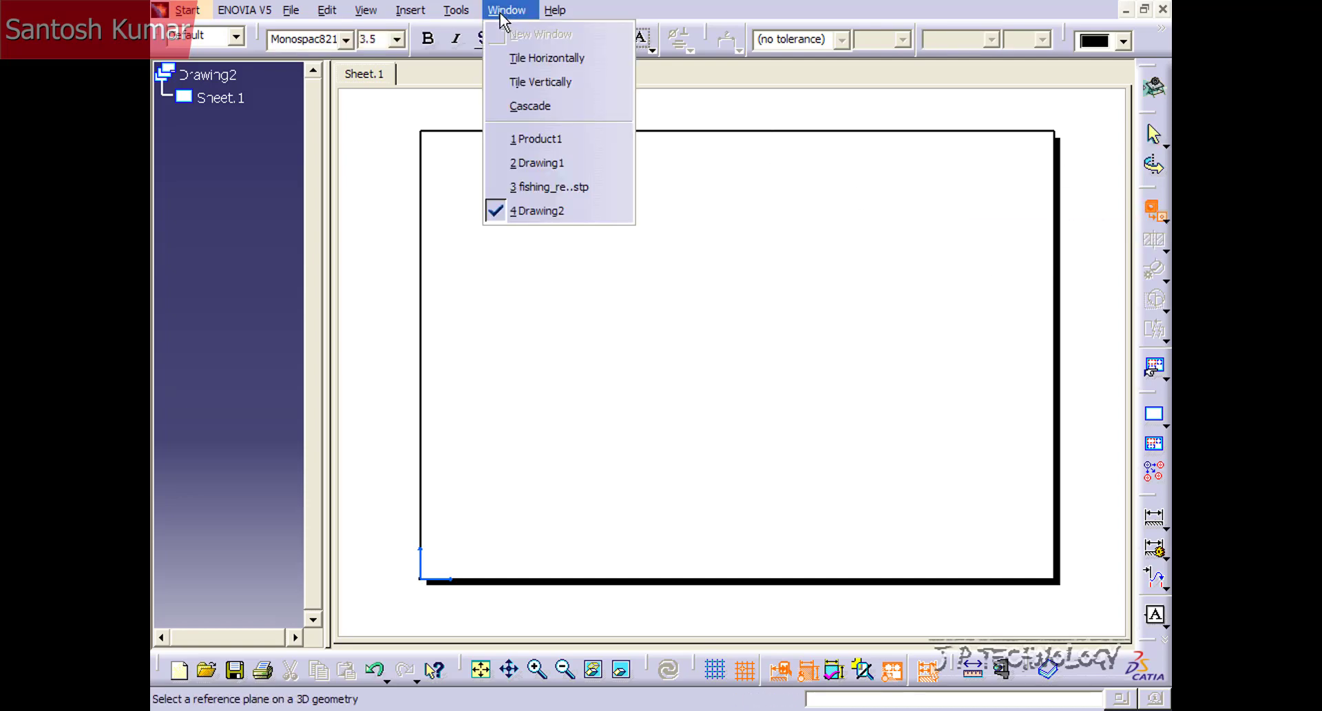
click(540, 190)
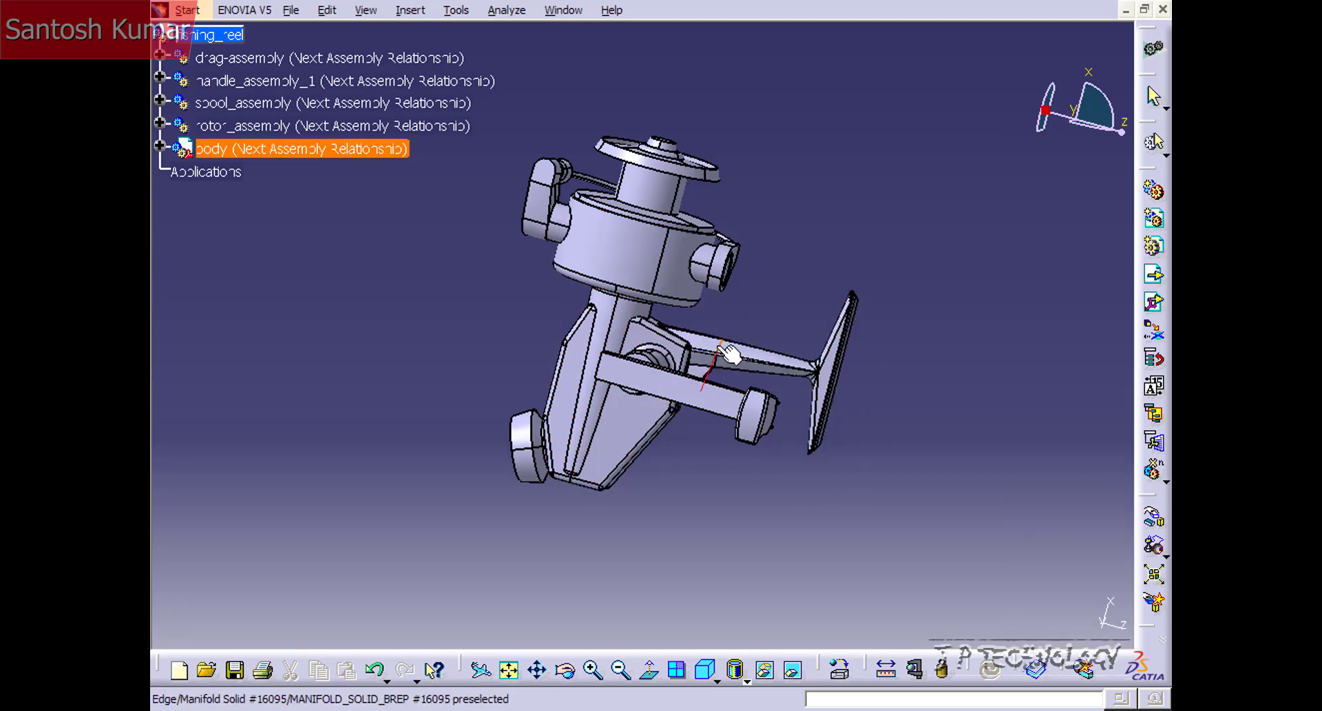
middle_drag(507, 354, 741, 490)
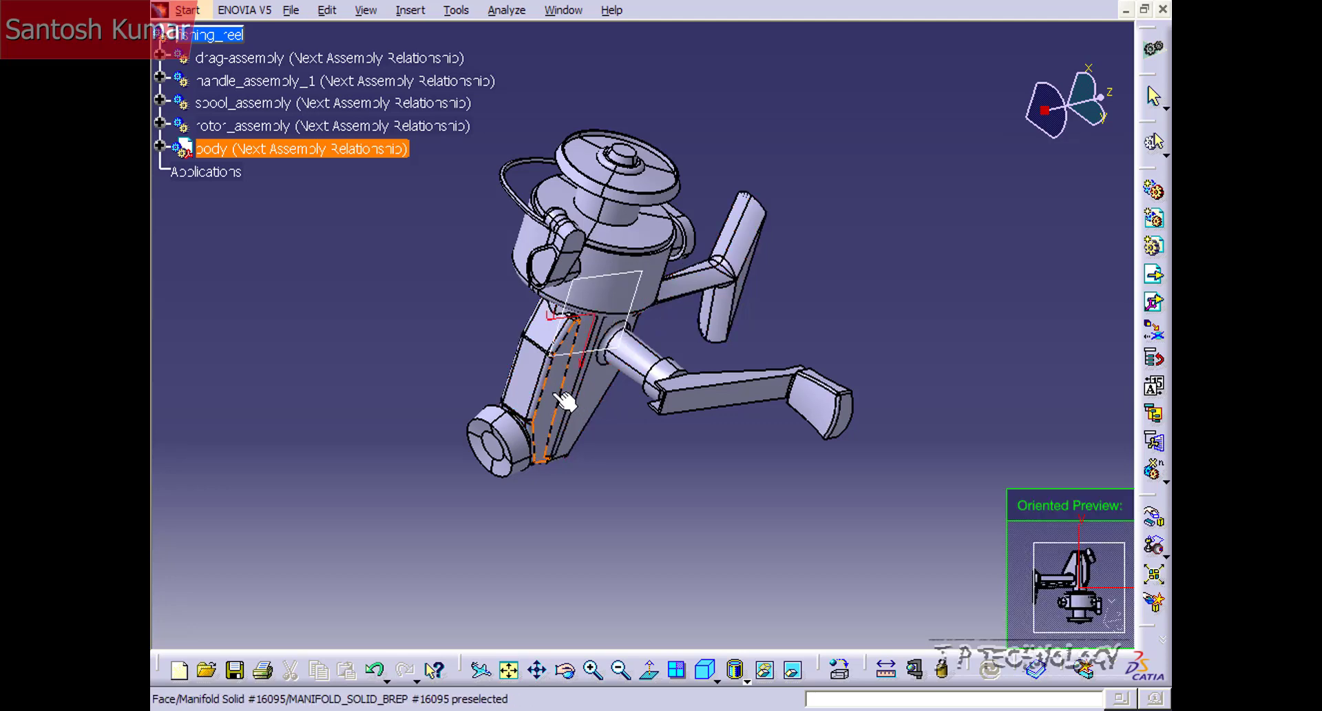
- Pick a reel face as the front view plane and rotate the preview 180 degrees
click(611, 397)
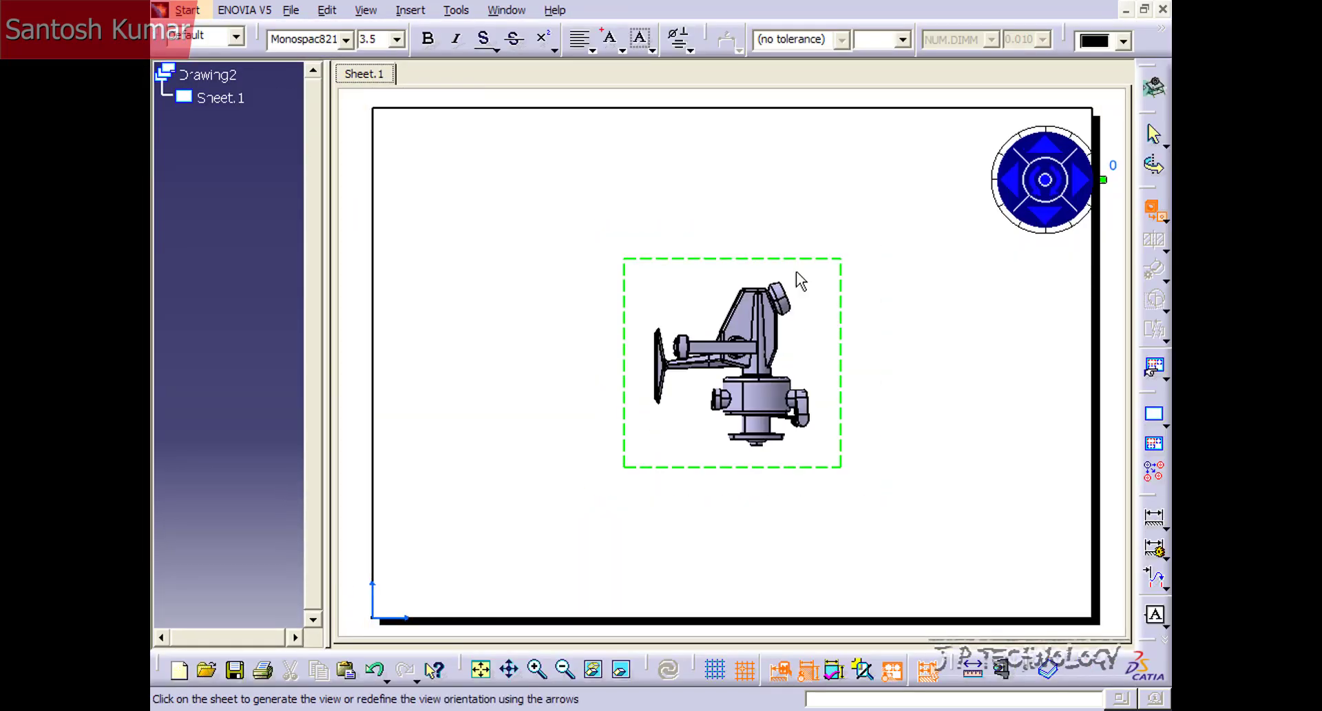
mouse_move(861, 305)
ctrl+middle_down()
mouse_move(791, 298)
mouse_move(778, 270)
ctrl+middle_up()
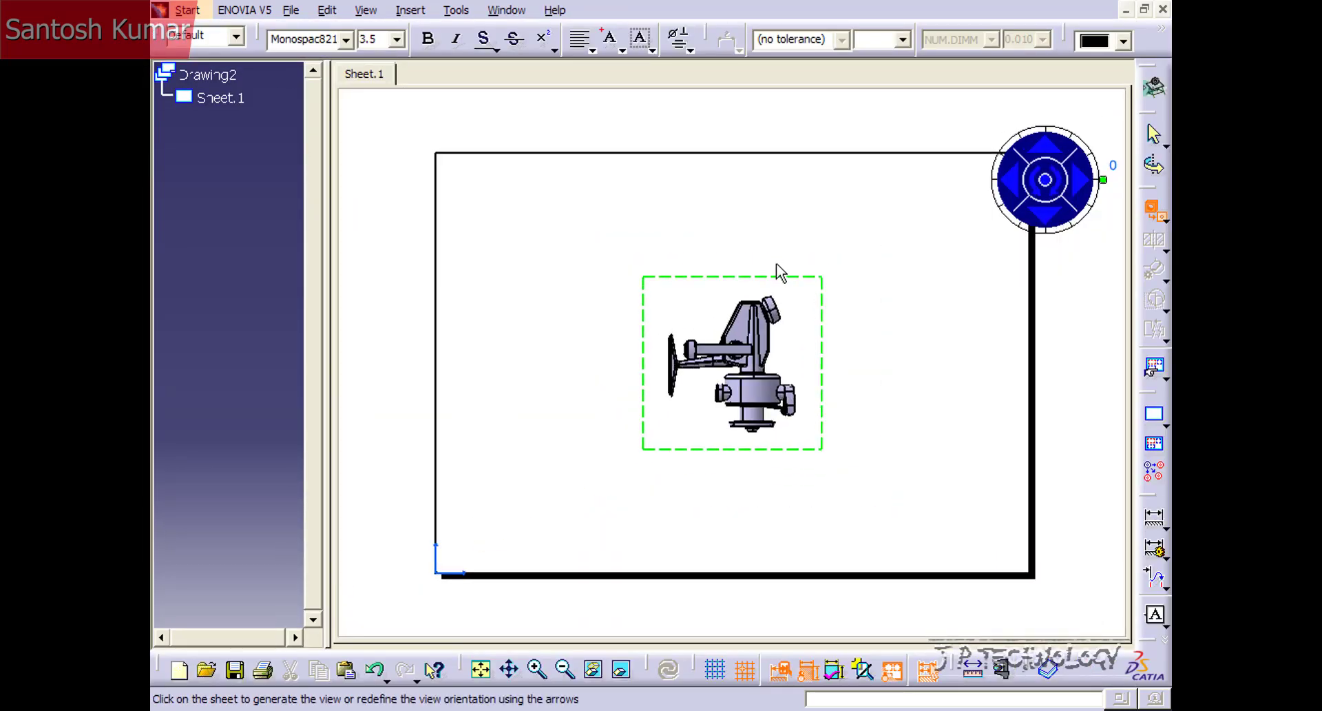
click(1040, 195)
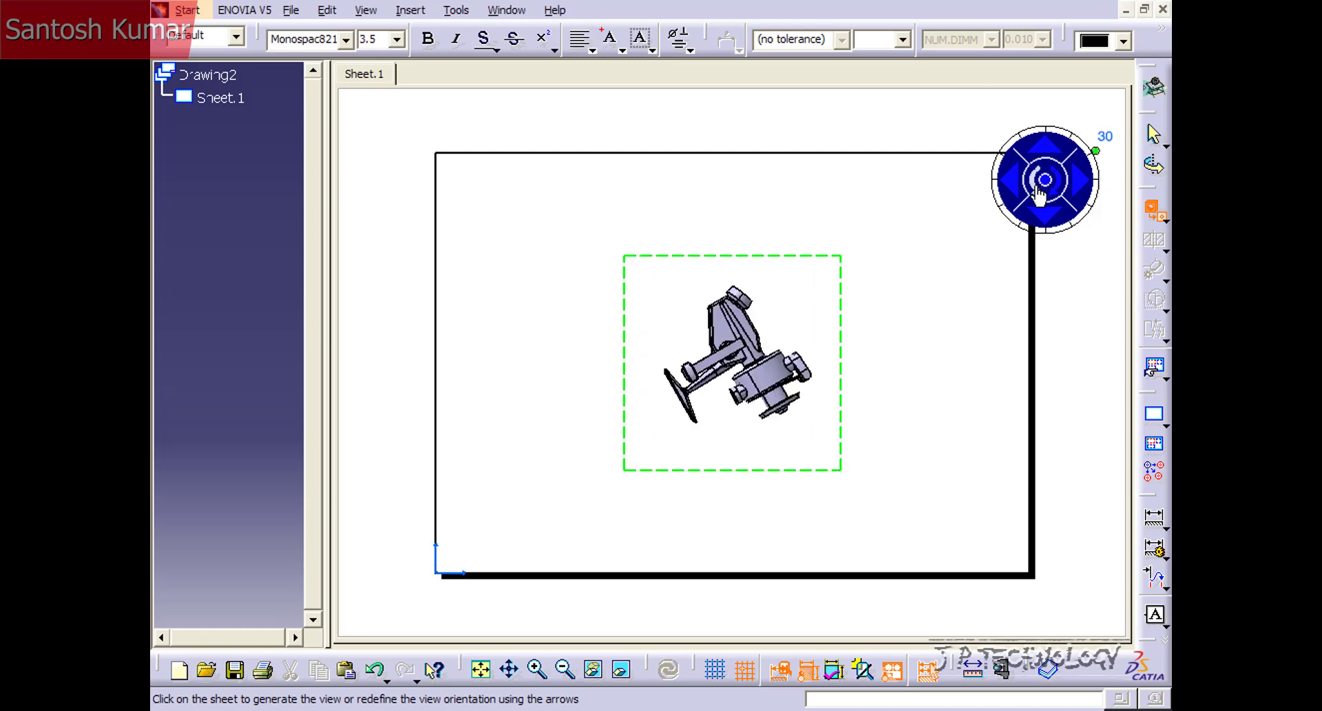
click(1040, 195)
click(1041, 195)
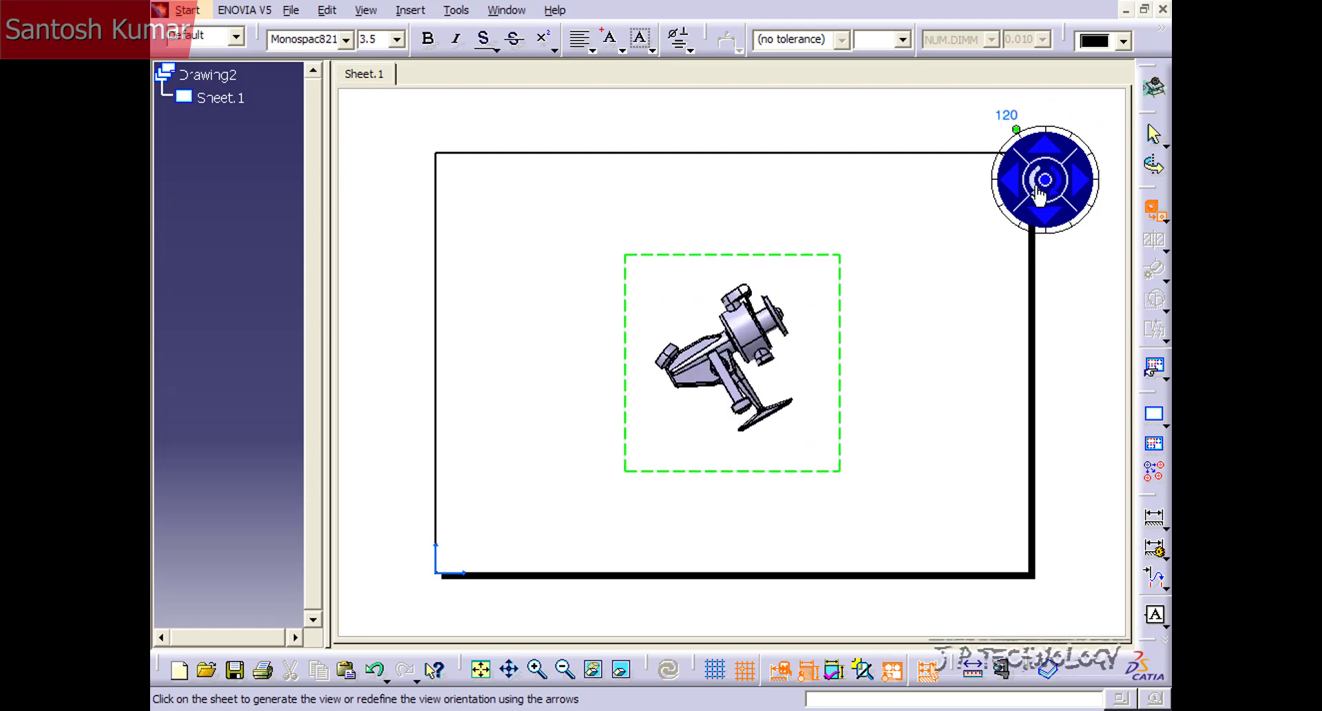
click(1040, 195)
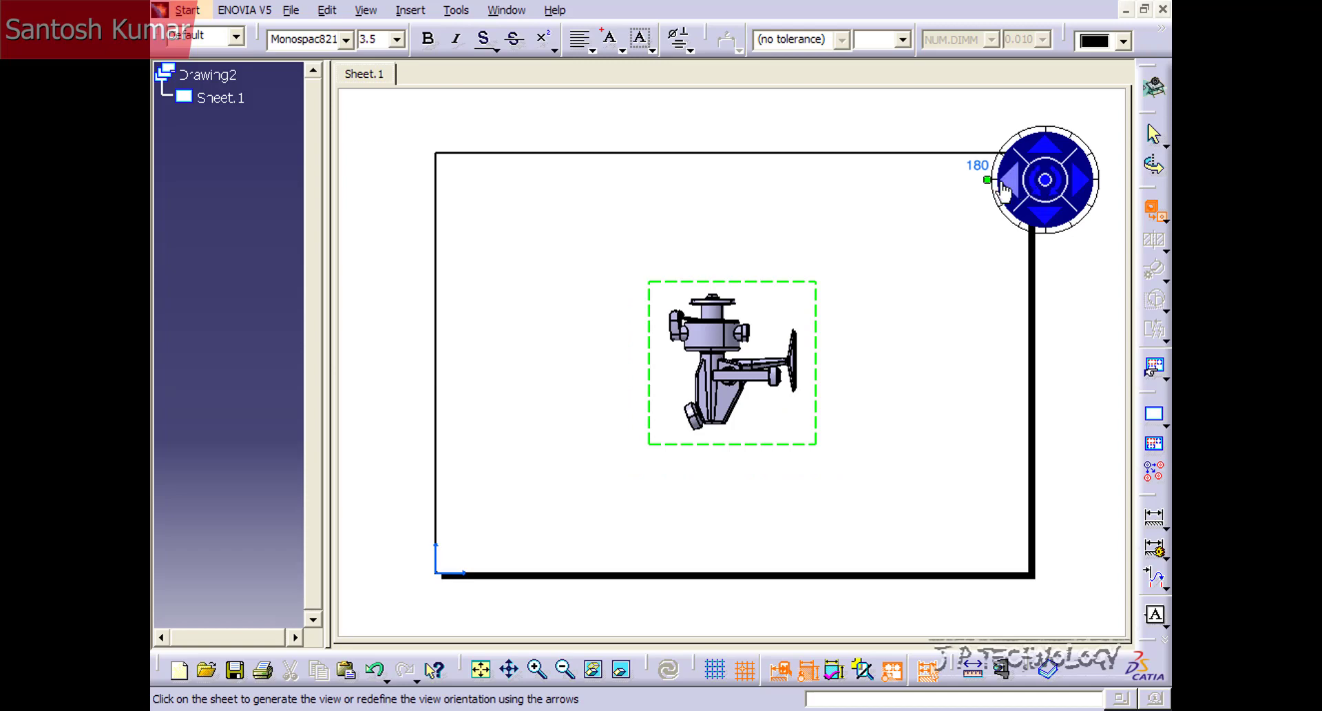
mouse_move(988, 180)
mouse_down()
mouse_move(1007, 238)
mouse_move(1060, 242)
mouse_move(1102, 219)
mouse_move(1054, 102)
mouse_move(944, 195)
mouse_move(1102, 210)
mouse_move(1007, 118)
mouse_move(959, 201)
mouse_up()
- Flip the preview to the wanted orientation and place the front view at the sheet centre
click(1028, 182)
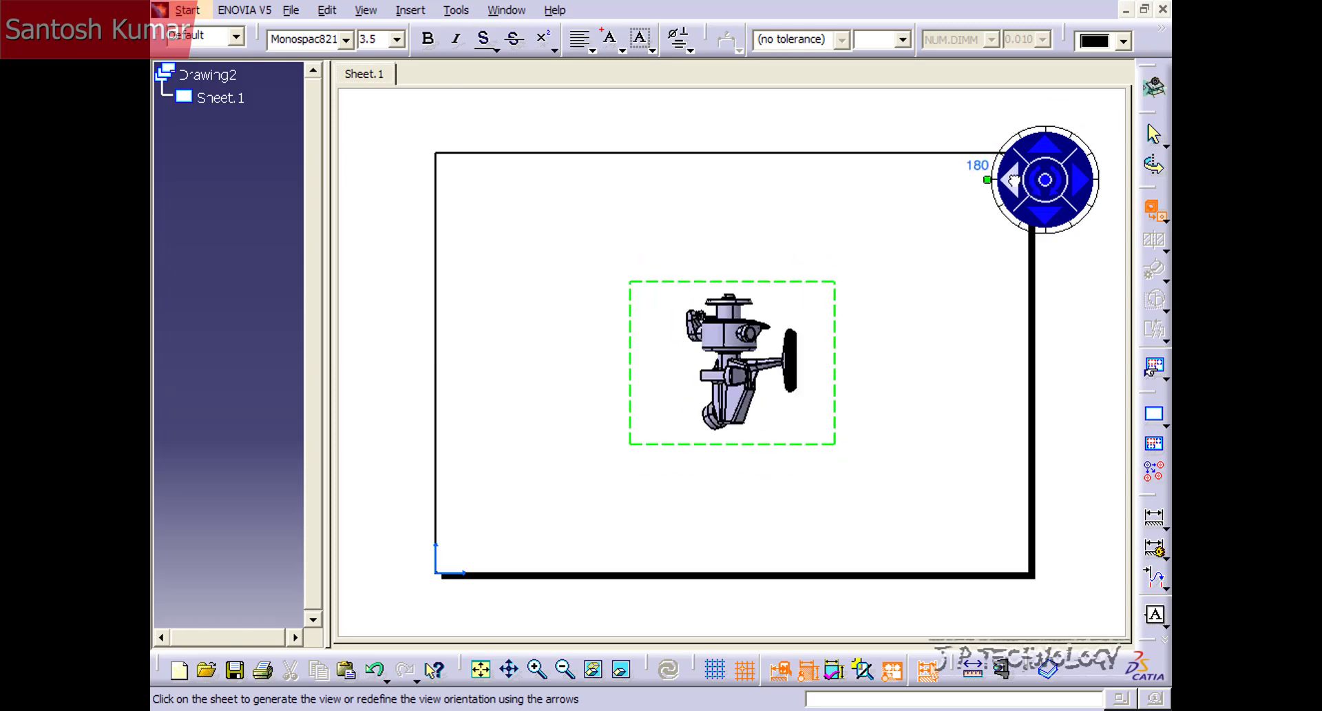
click(1031, 180)
click(1047, 159)
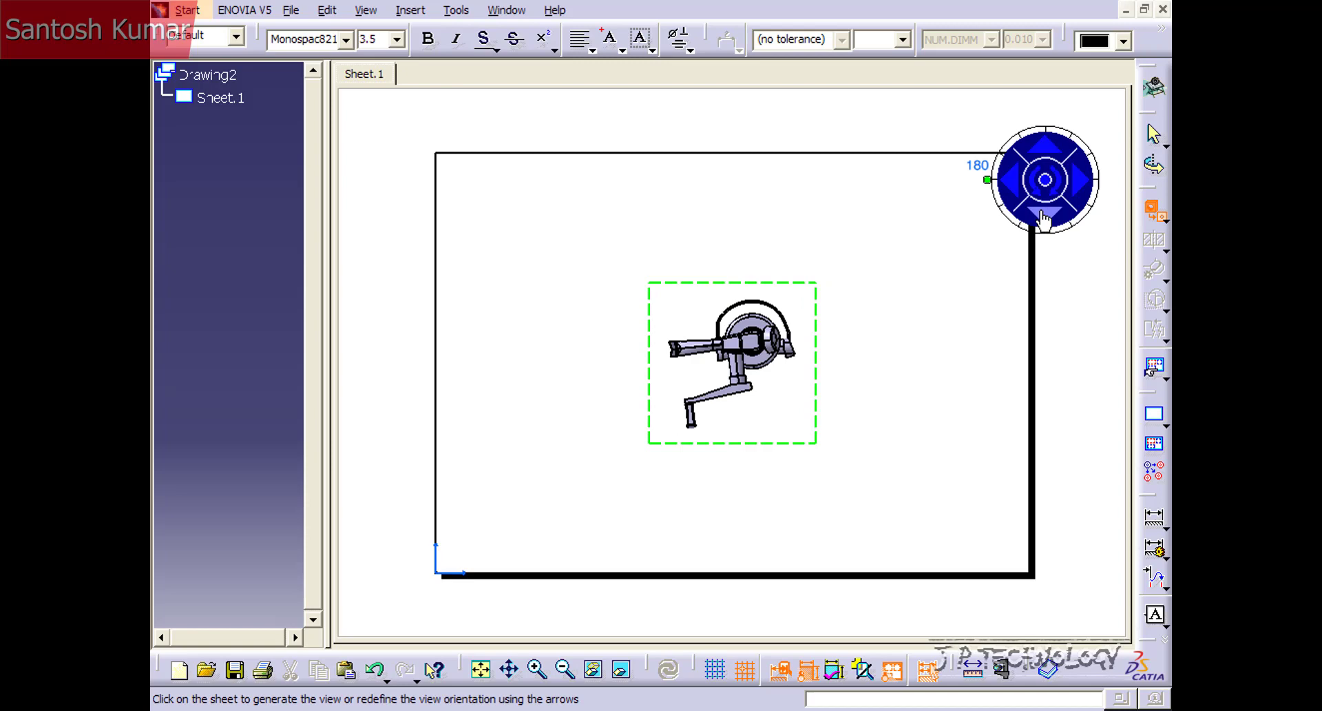
click(1046, 215)
click(1084, 180)
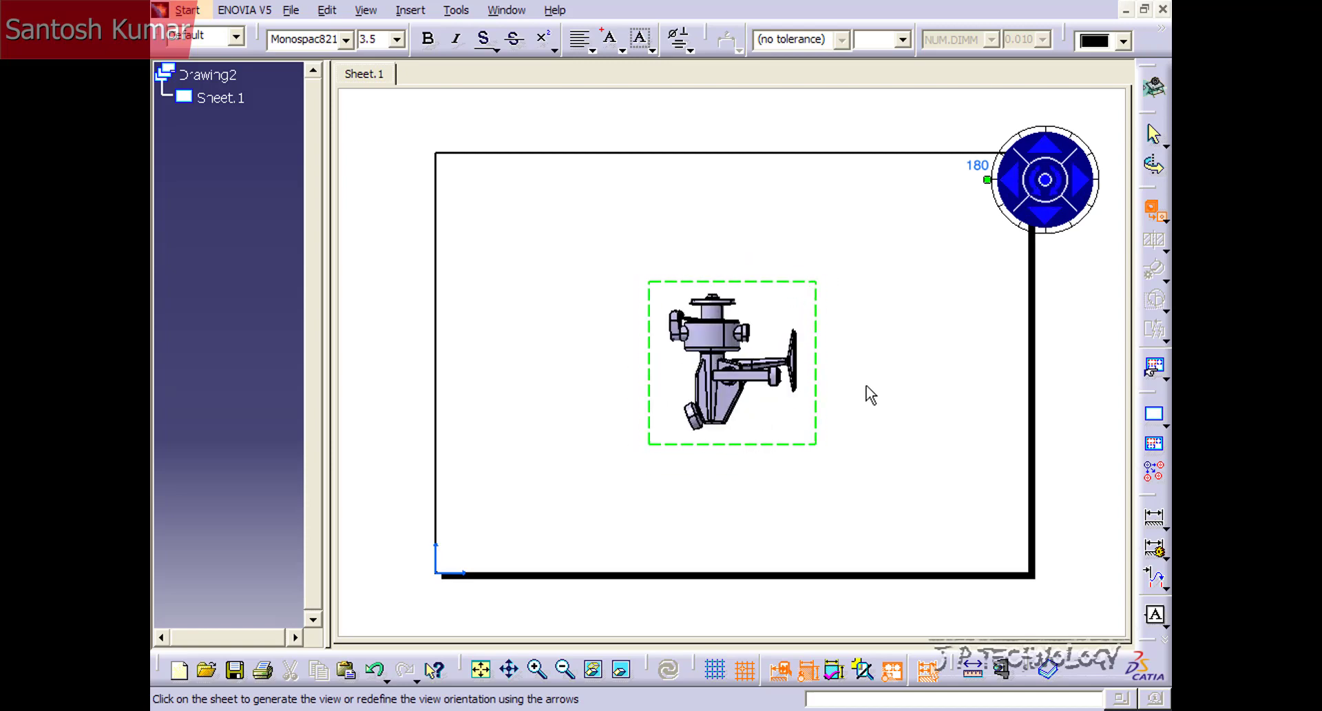
click(916, 363)
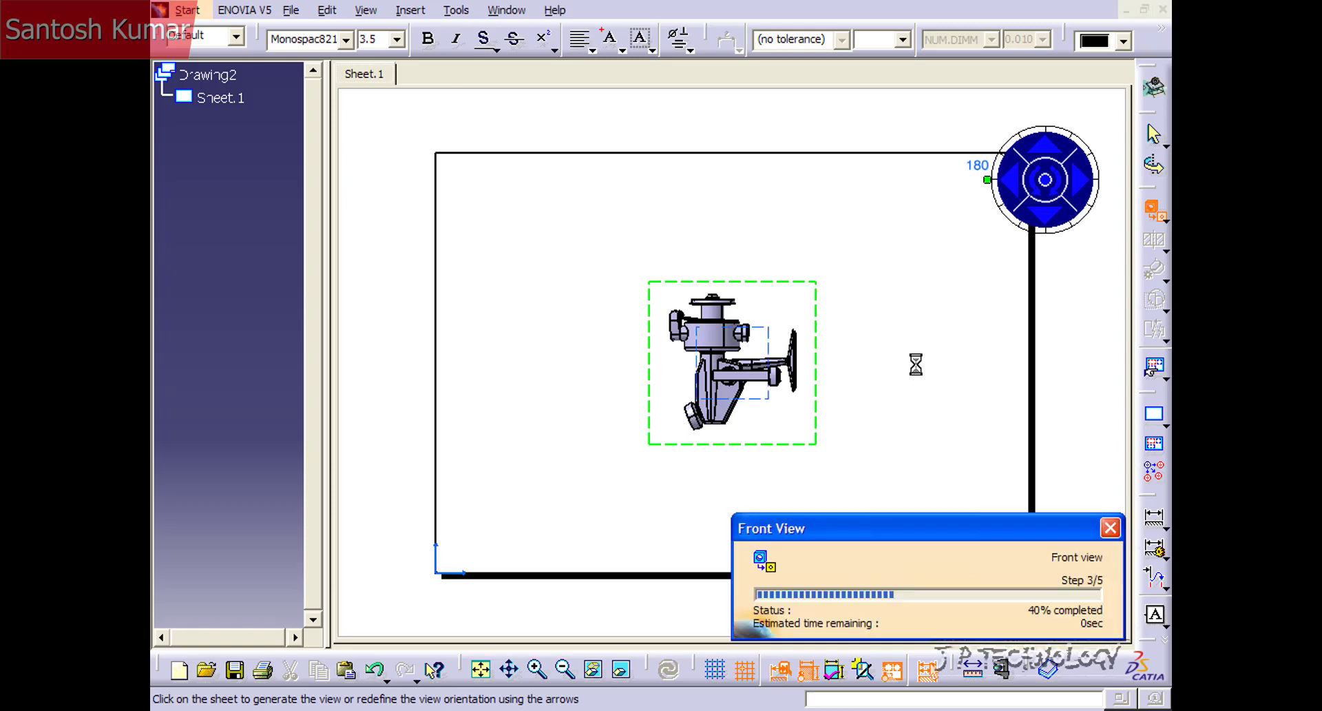
- Move the front view down to the lower-left corner of the sheet
click(672, 428)
mouse_move(667, 434)
mouse_down()
mouse_move(592, 450)
mouse_move(471, 511)
mouse_up()
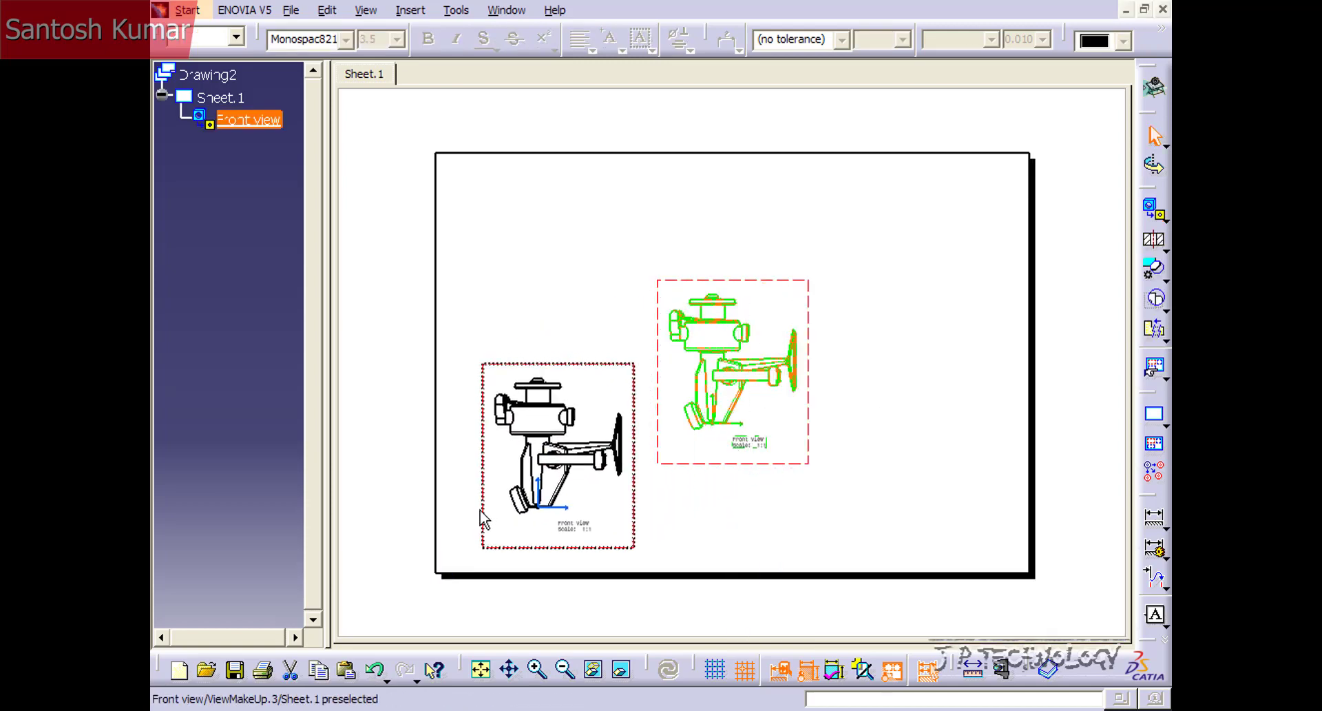
click(704, 383)
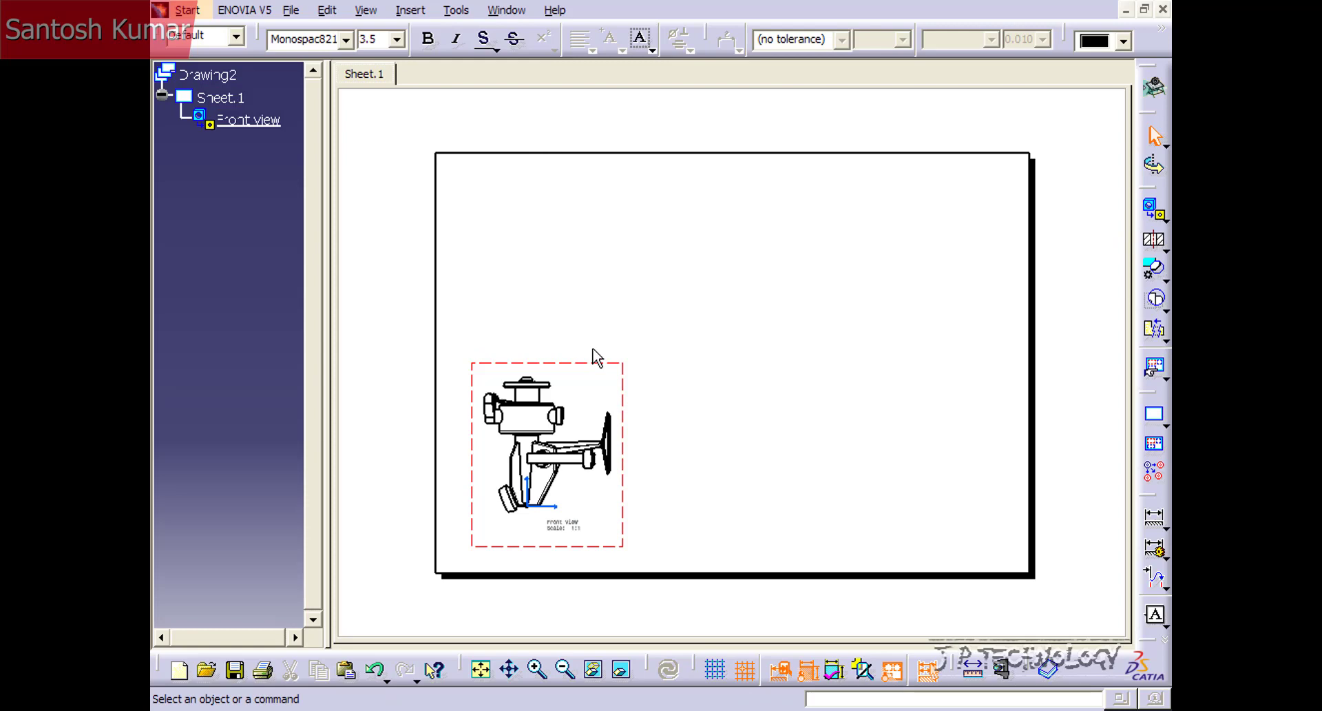
click(1166, 219)
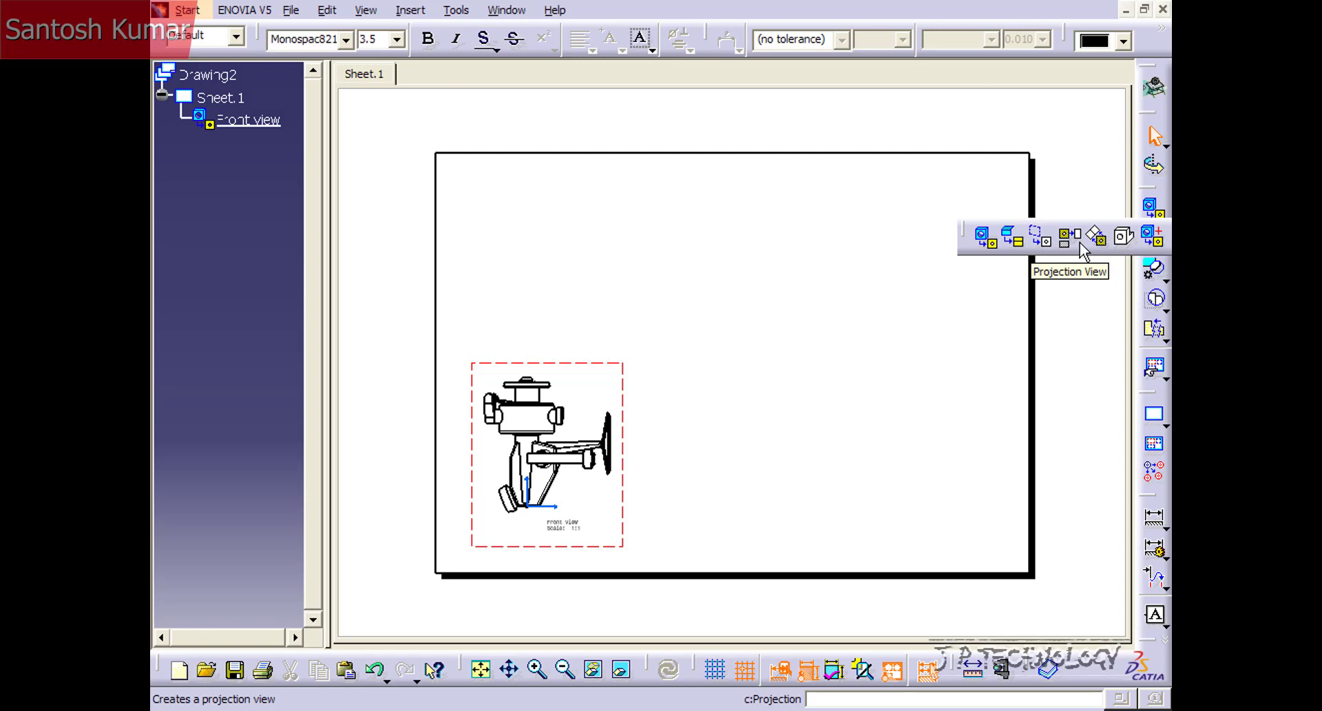
- Project a Left view right of the front view and a Bottom view above it
click(1069, 237)
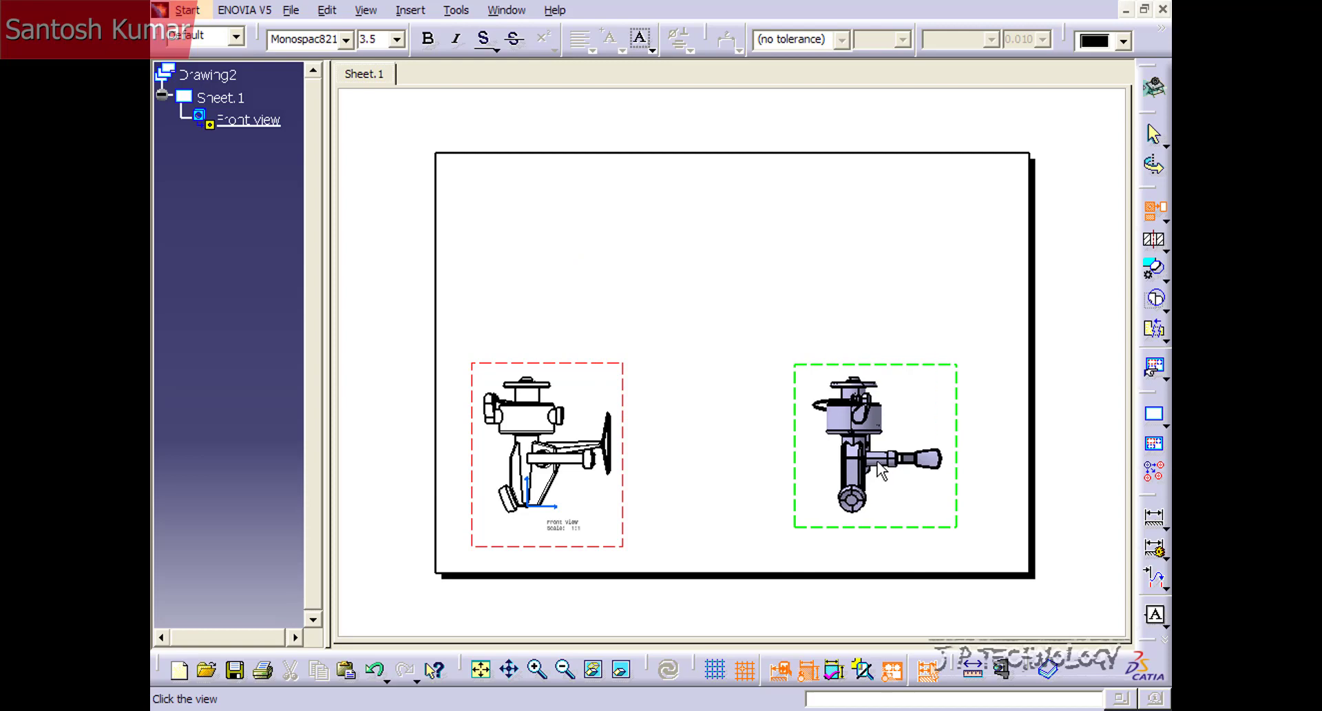
click(886, 471)
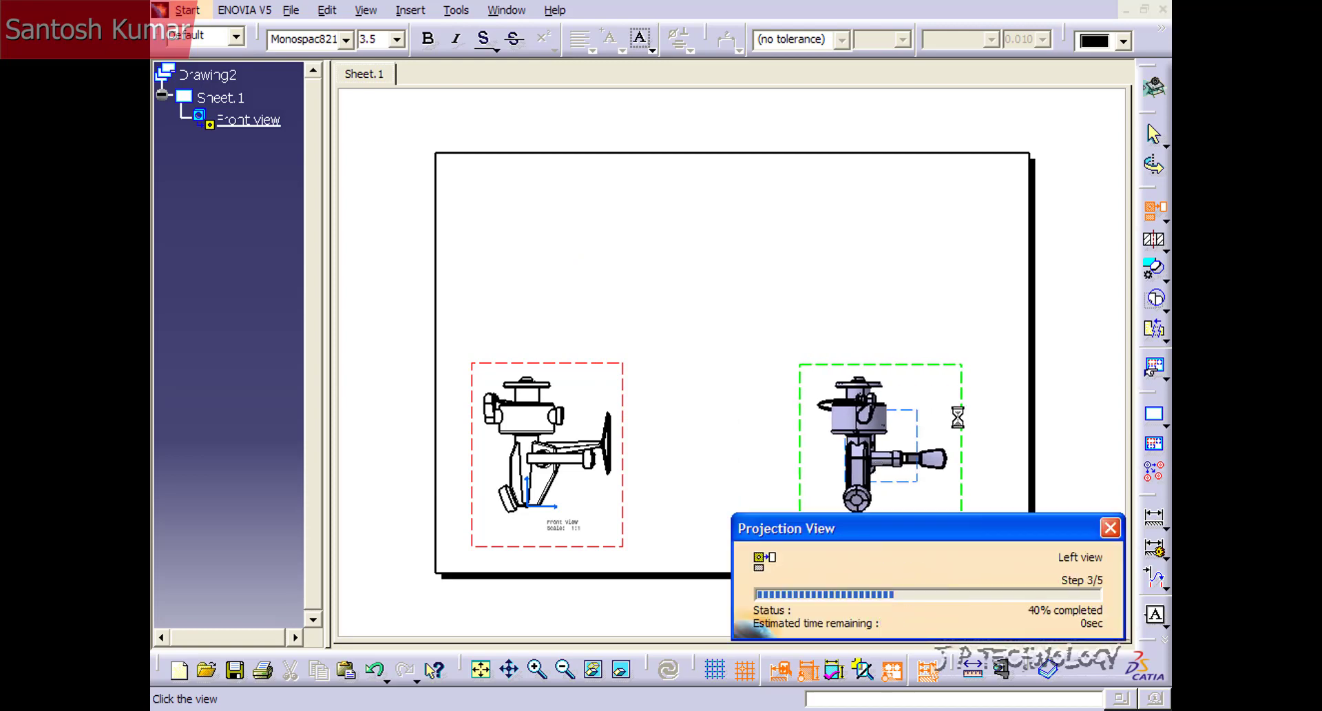
click(1154, 212)
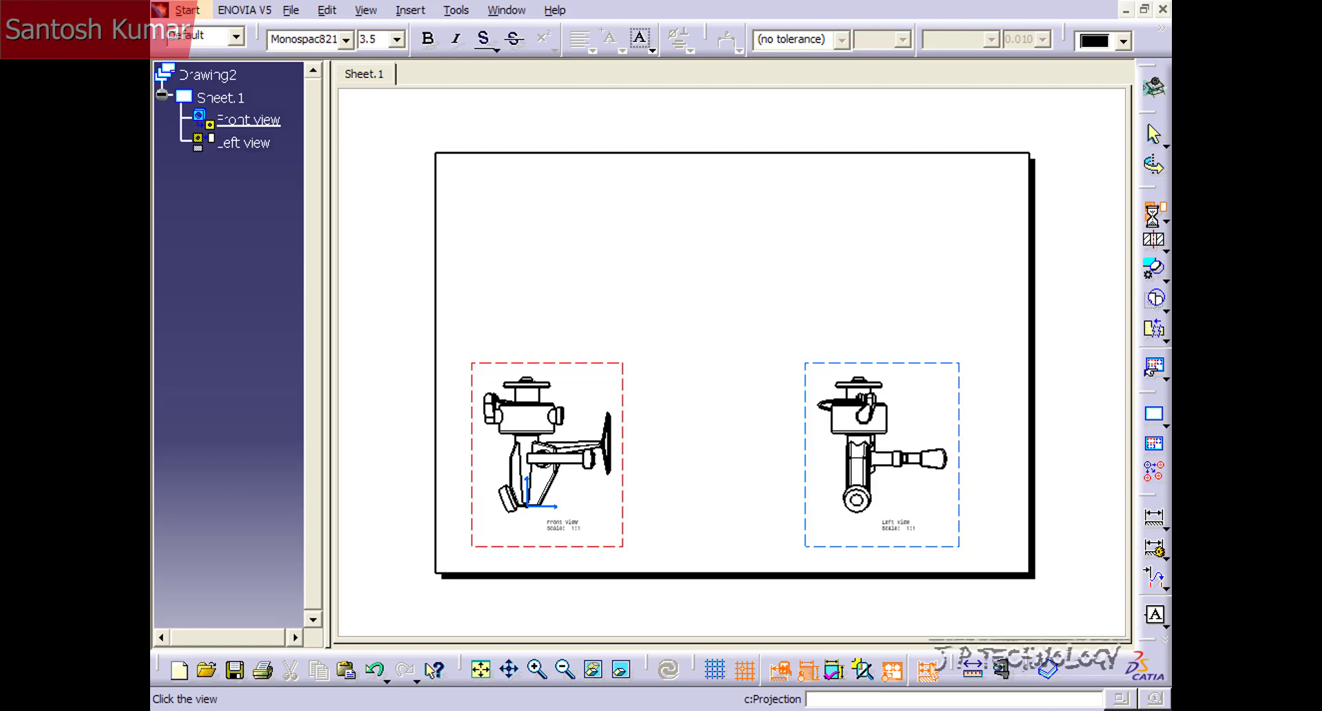
click(655, 329)
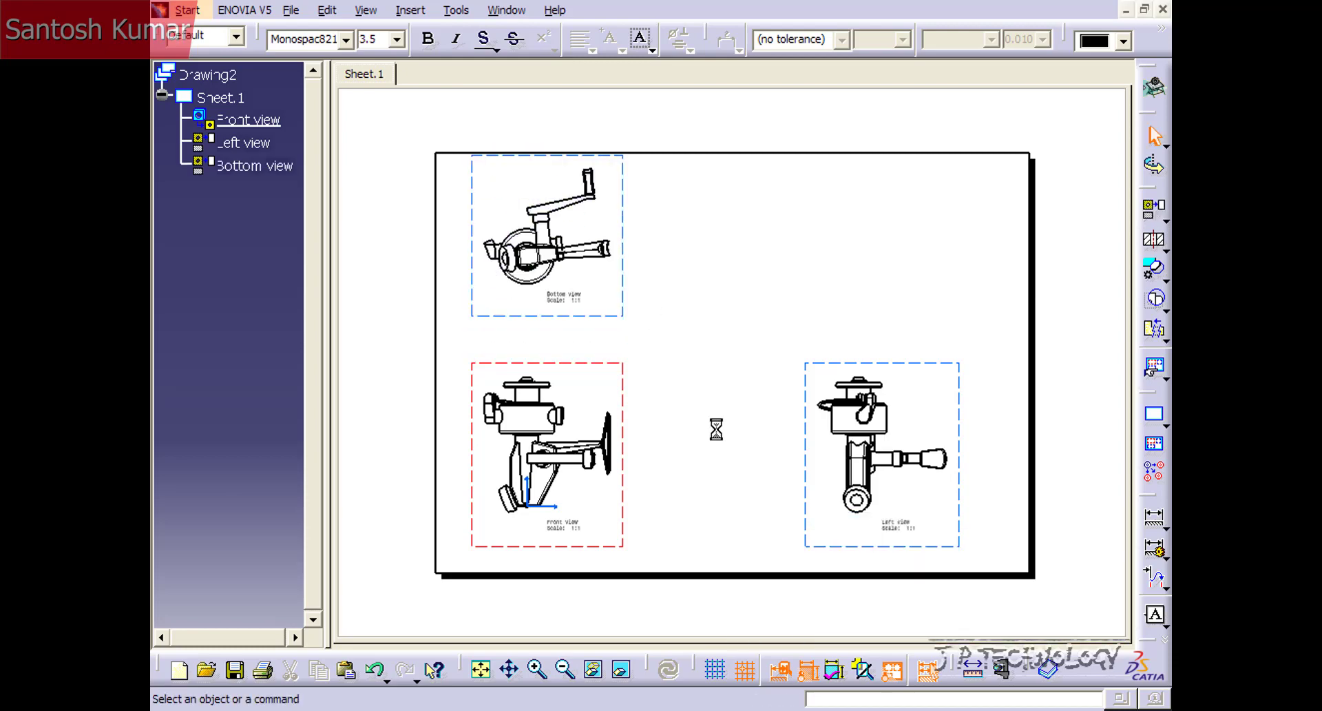
ctrl+middle_drag(697, 387, 689, 405)
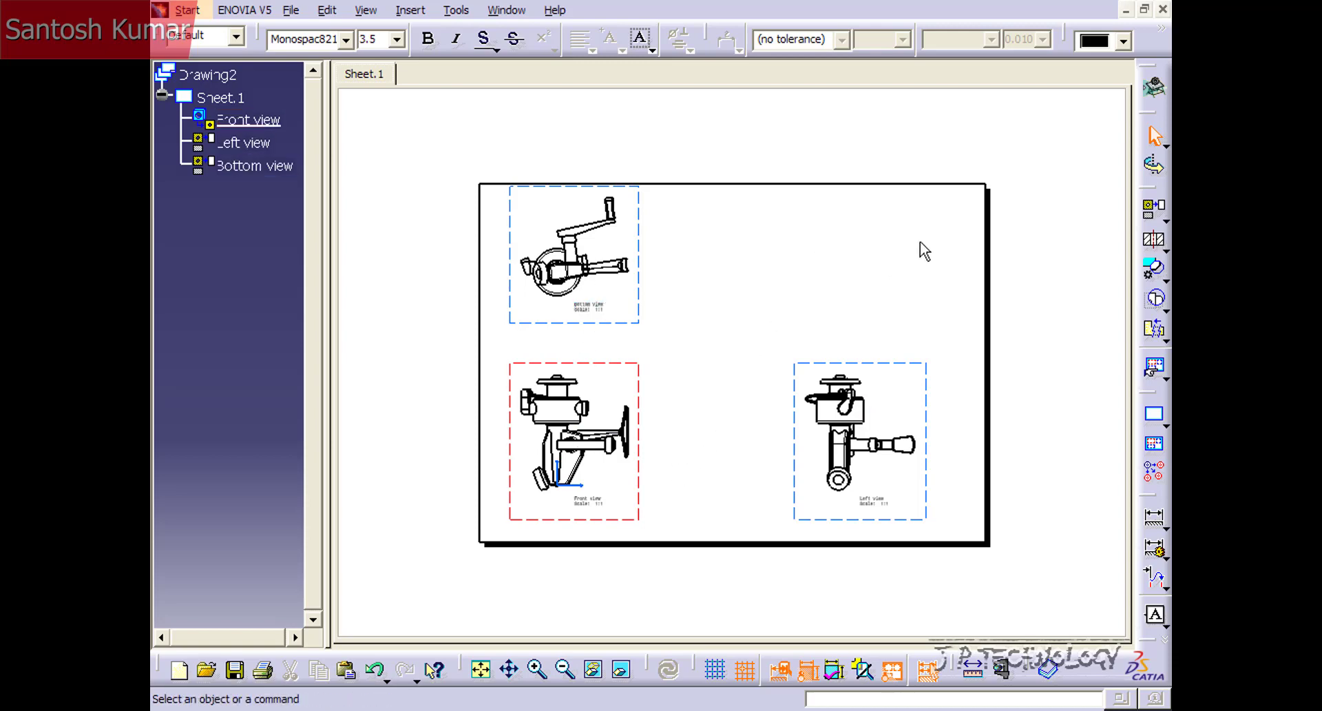
- Set the isometric view's orientation from a face of the rotated fishing_reel.stp model
click(1164, 221)
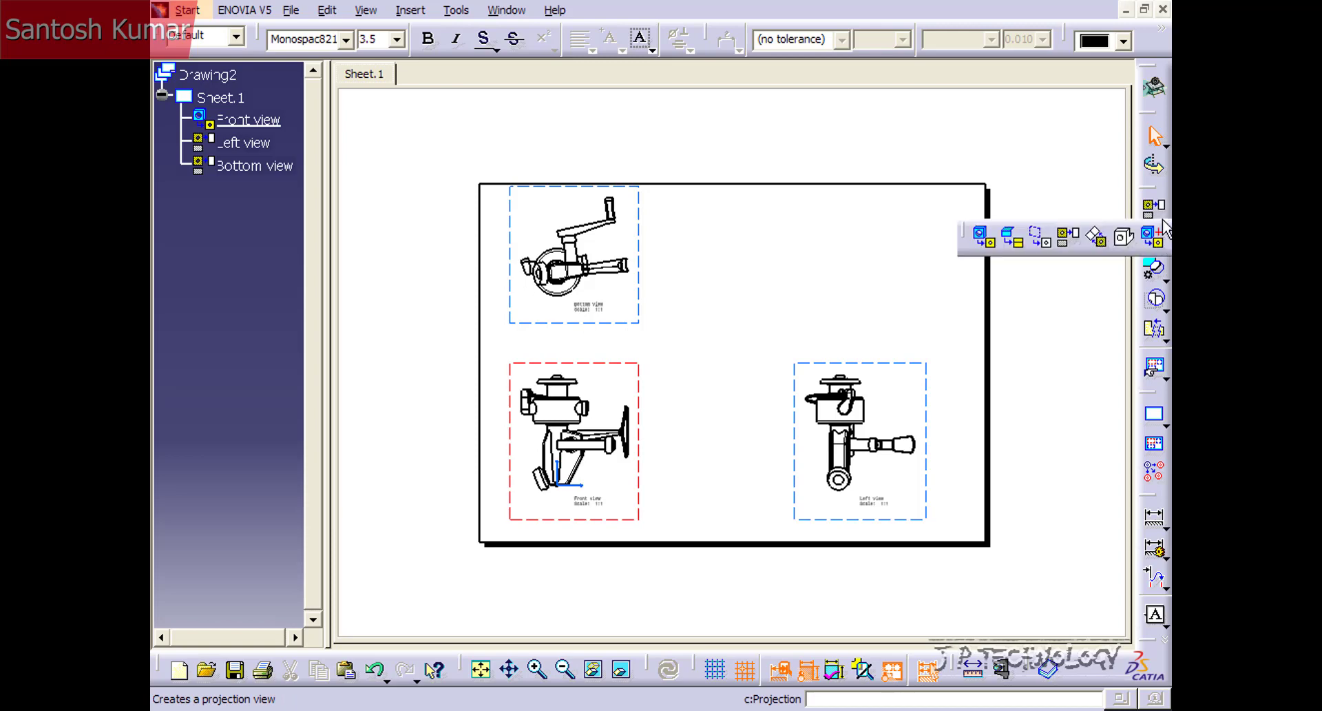
click(1130, 242)
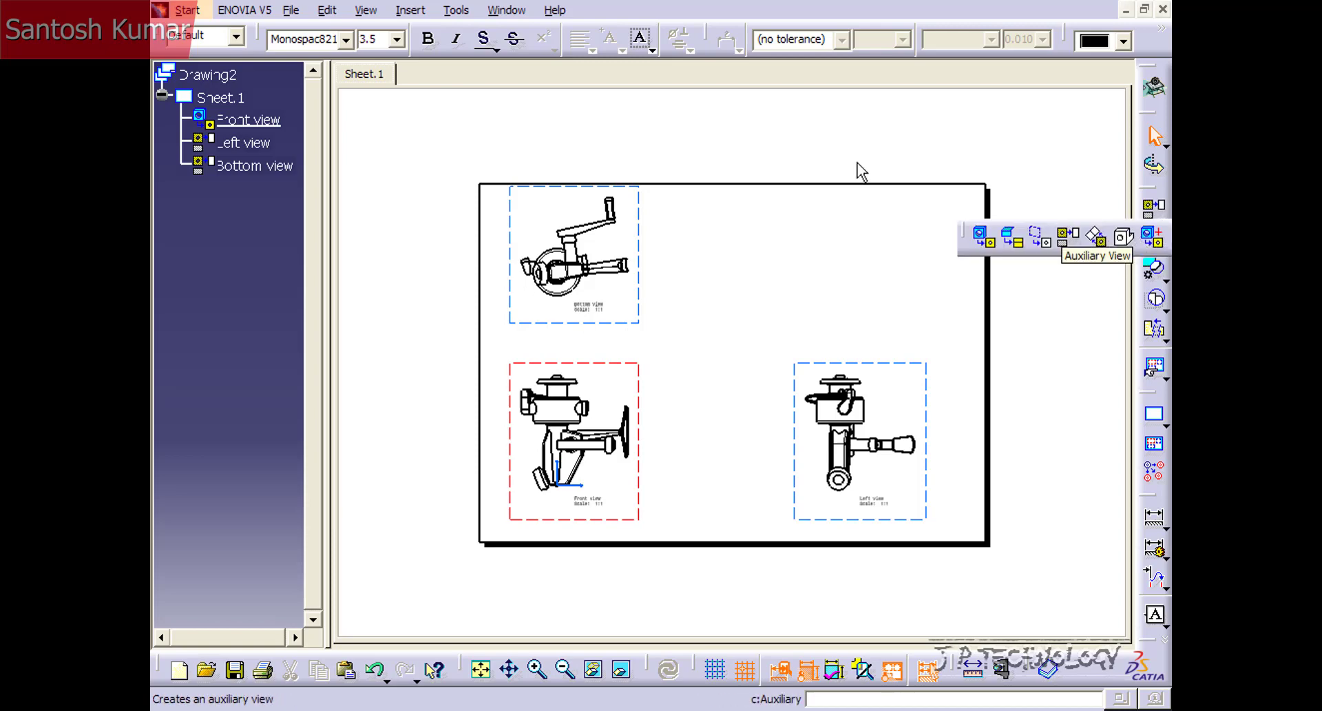
click(508, 11)
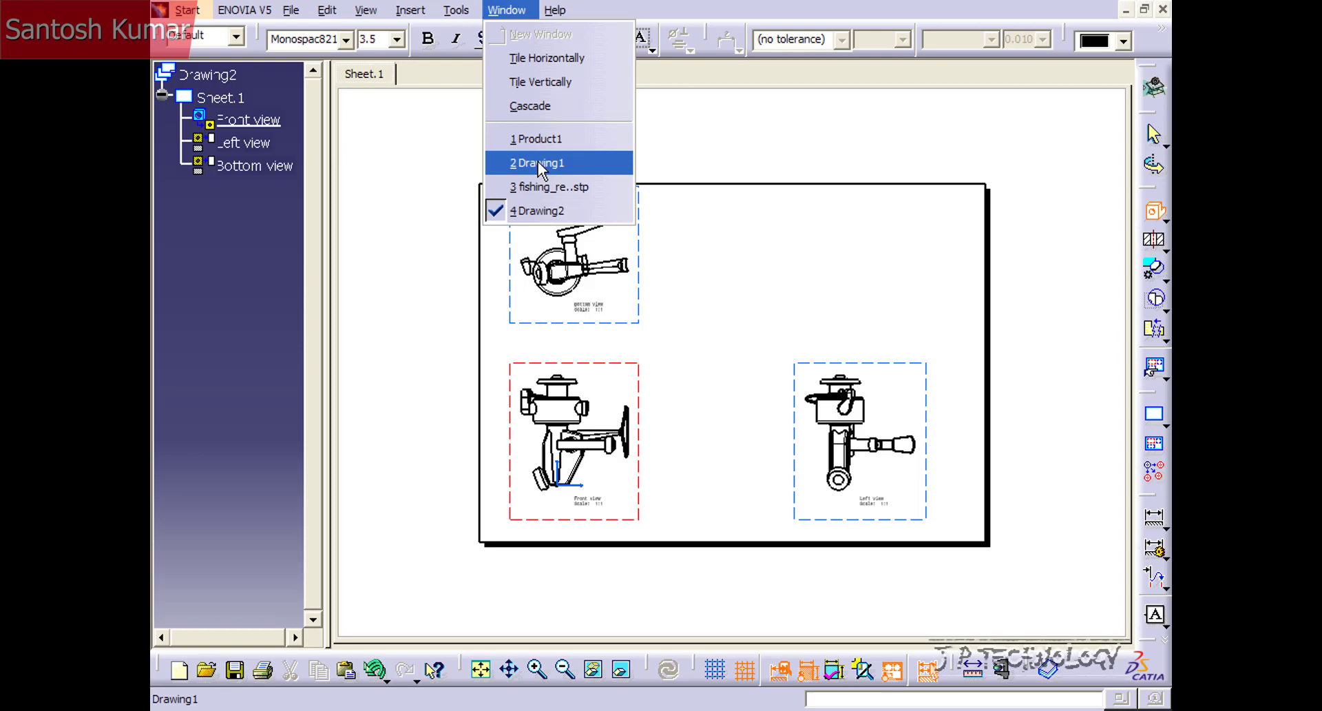
click(537, 190)
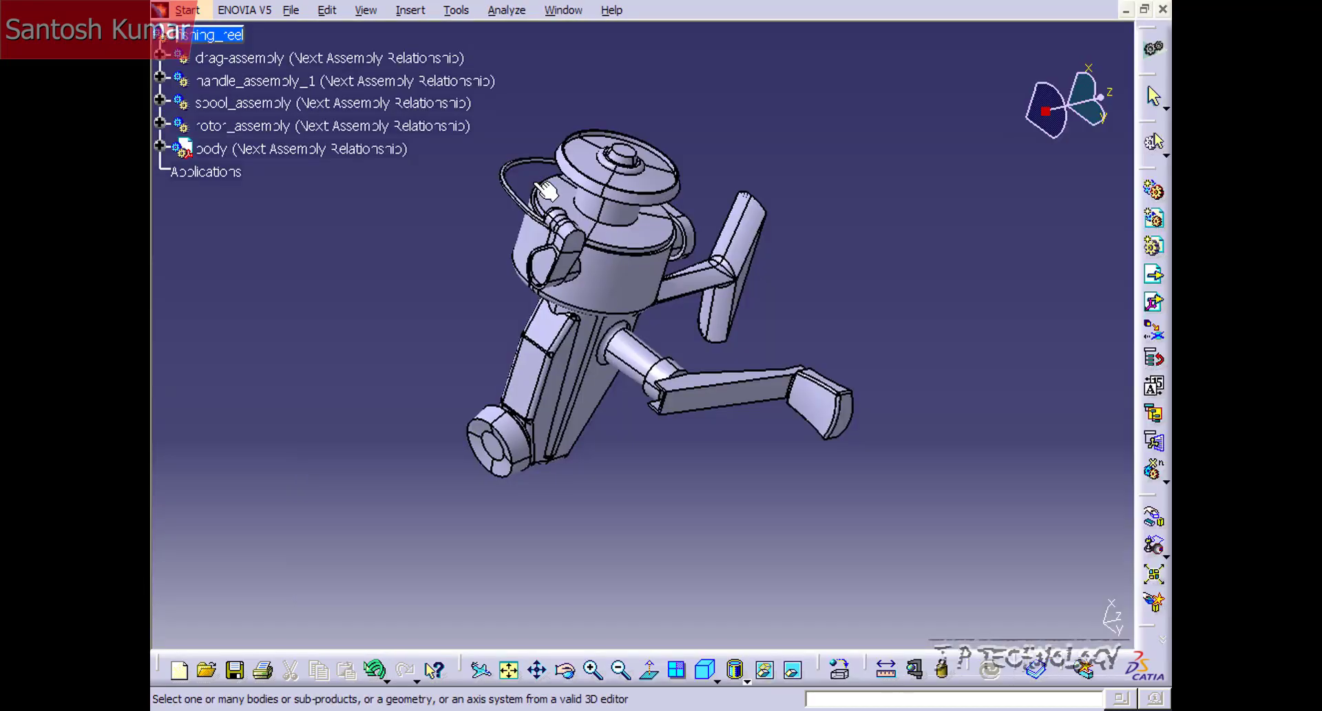
mouse_move(945, 325)
middle_down()
mouse_move(675, 202)
mouse_move(708, 451)
mouse_move(940, 396)
mouse_move(631, 335)
middle_up()
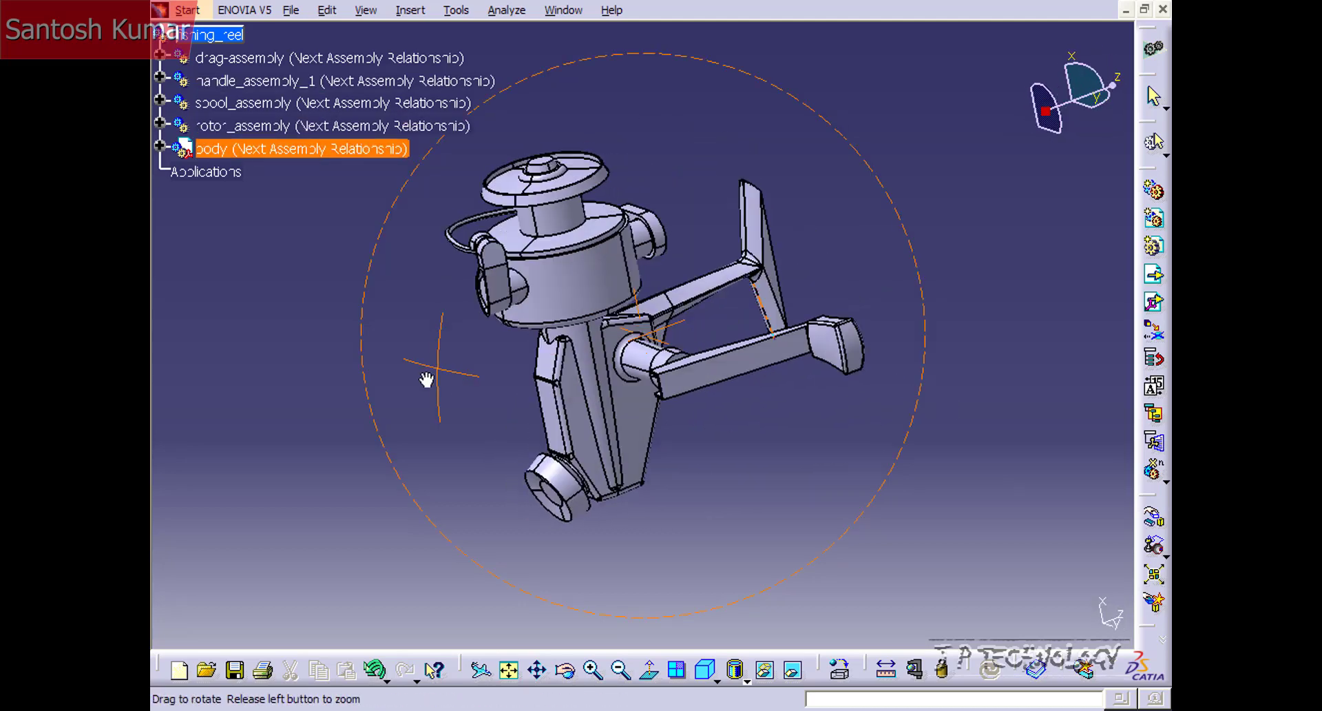
middle_drag(428, 379, 931, 248)
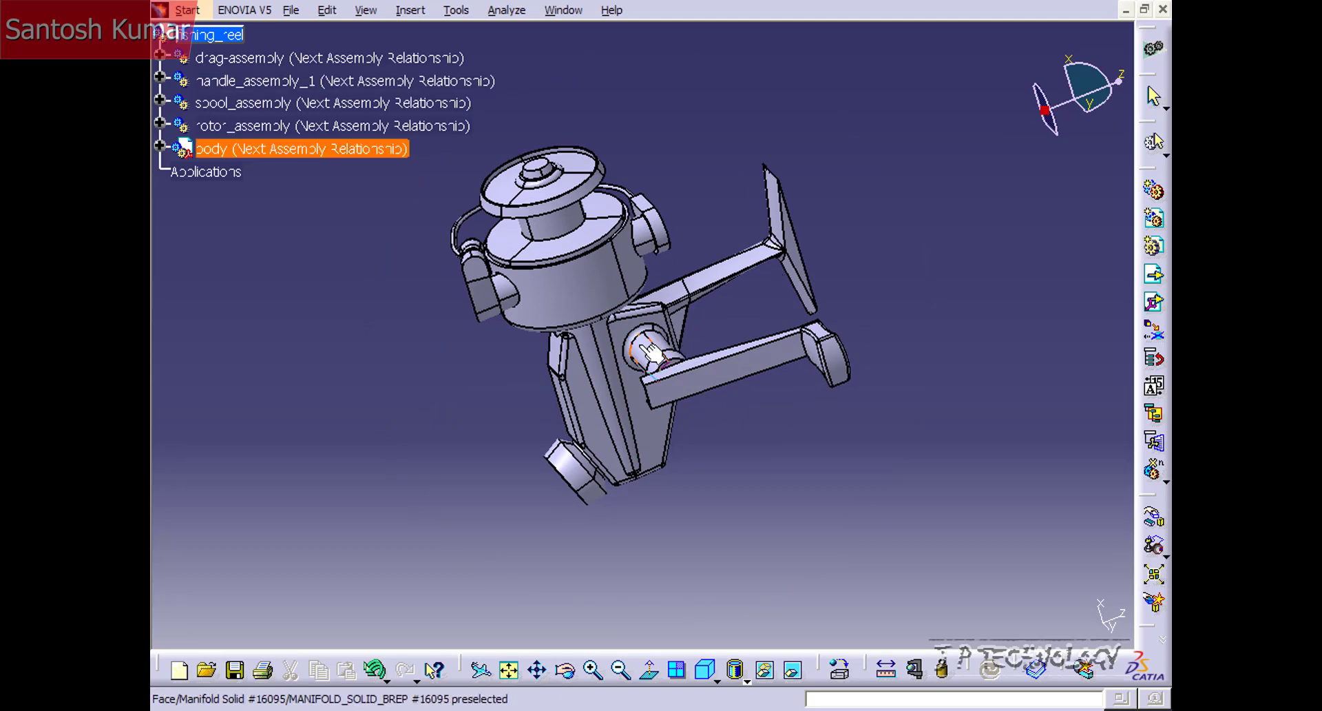
click(647, 353)
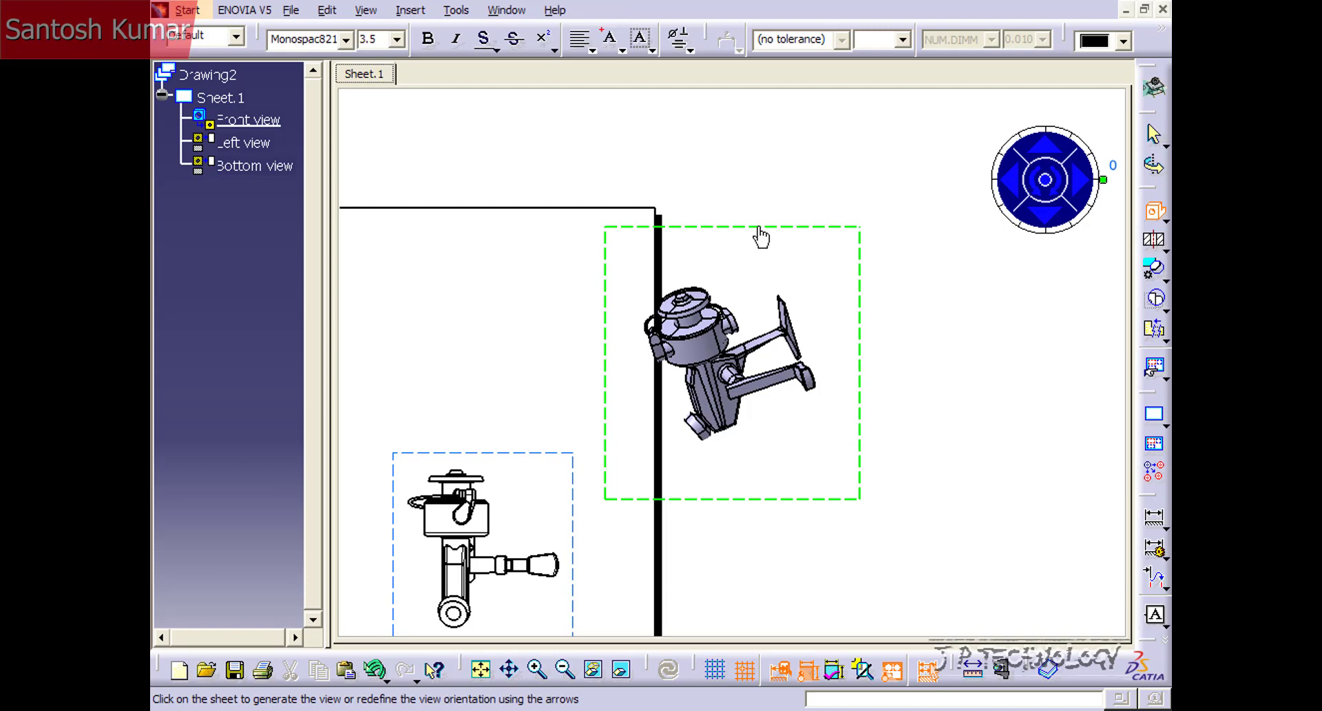
- Place the isometric view in the sheet's upper right and fit the whole sheet
mouse_move(517, 215)
middle_down()
mouse_move(754, 185)
mouse_move(823, 193)
middle_up()
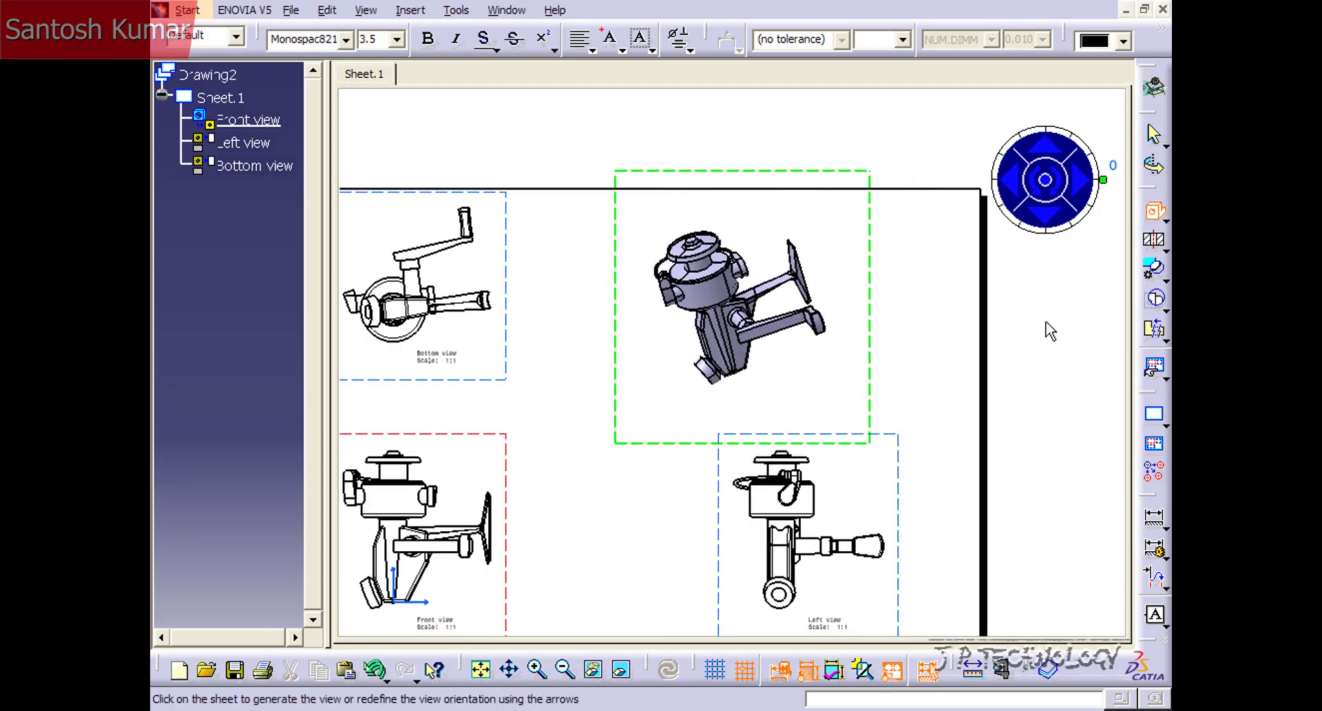
click(1025, 340)
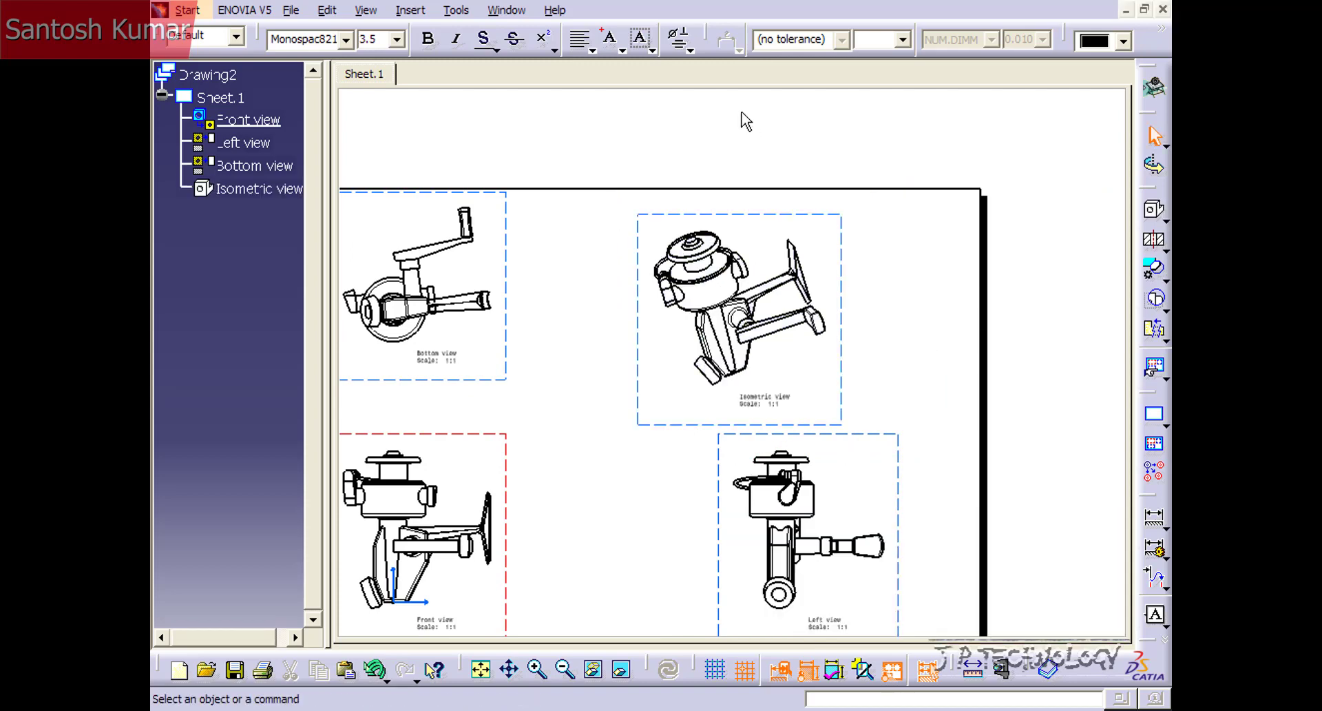
mouse_move(741, 121)
middle_down()
mouse_move(738, 133)
mouse_move(793, 119)
middle_up()
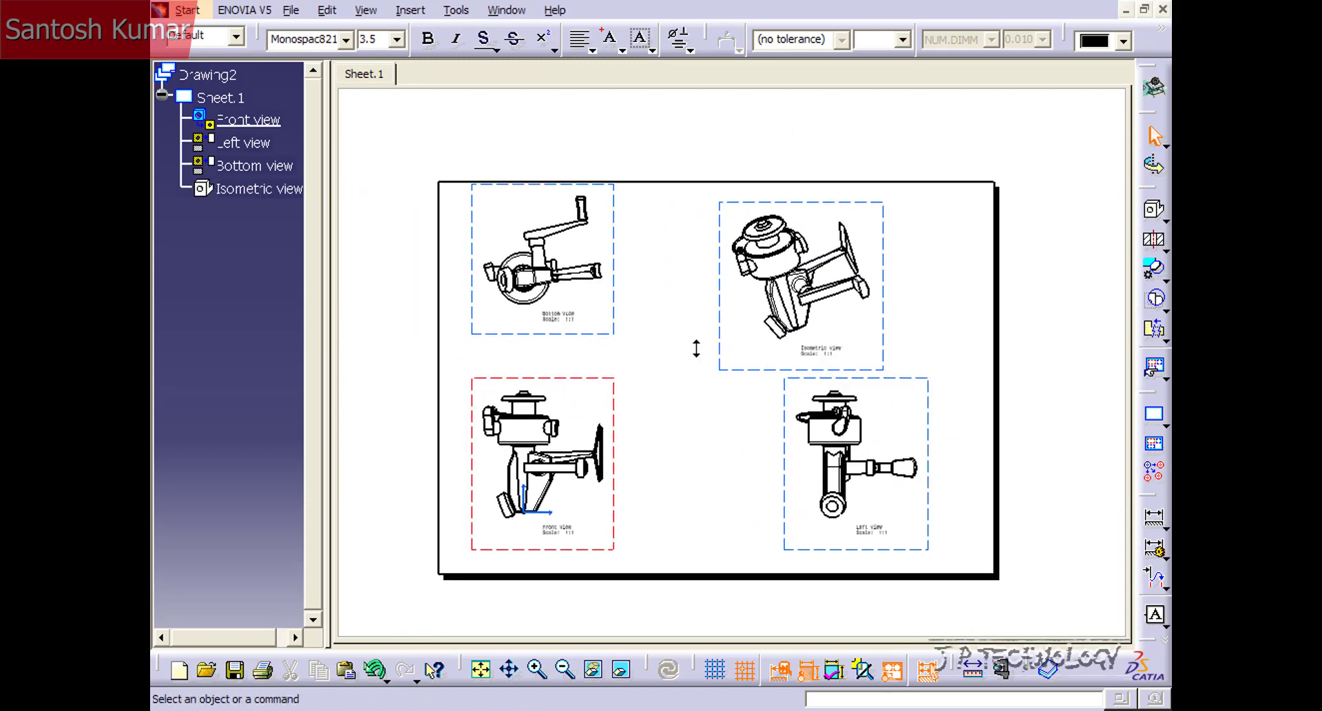
ctrl+middle_drag(696, 348, 708, 292)
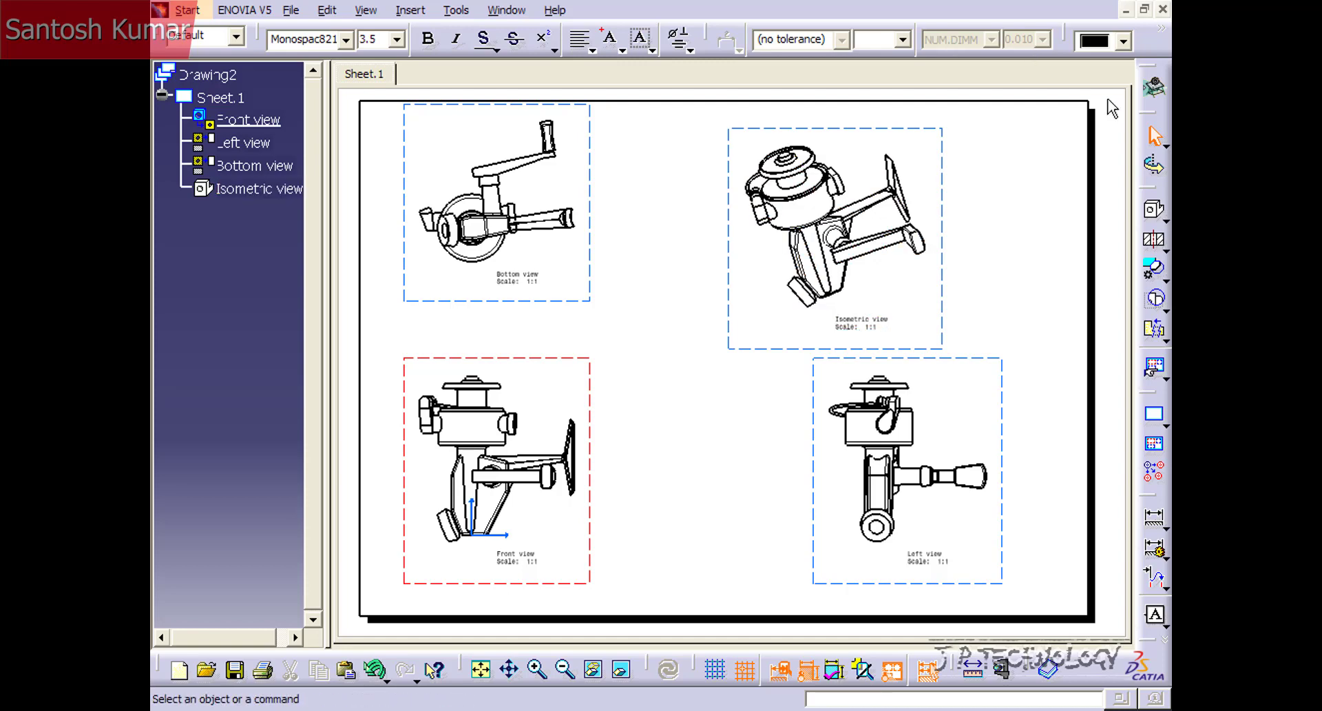
click(1164, 220)
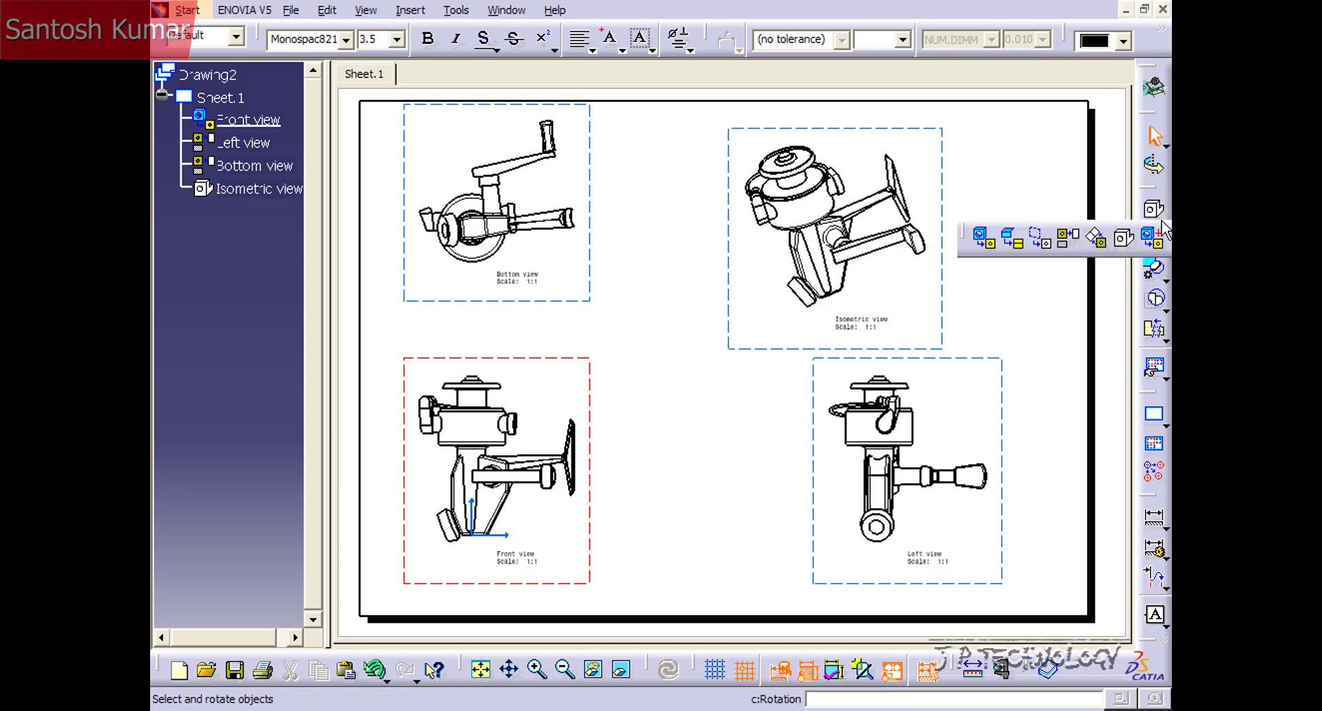
click(985, 239)
click(504, 12)
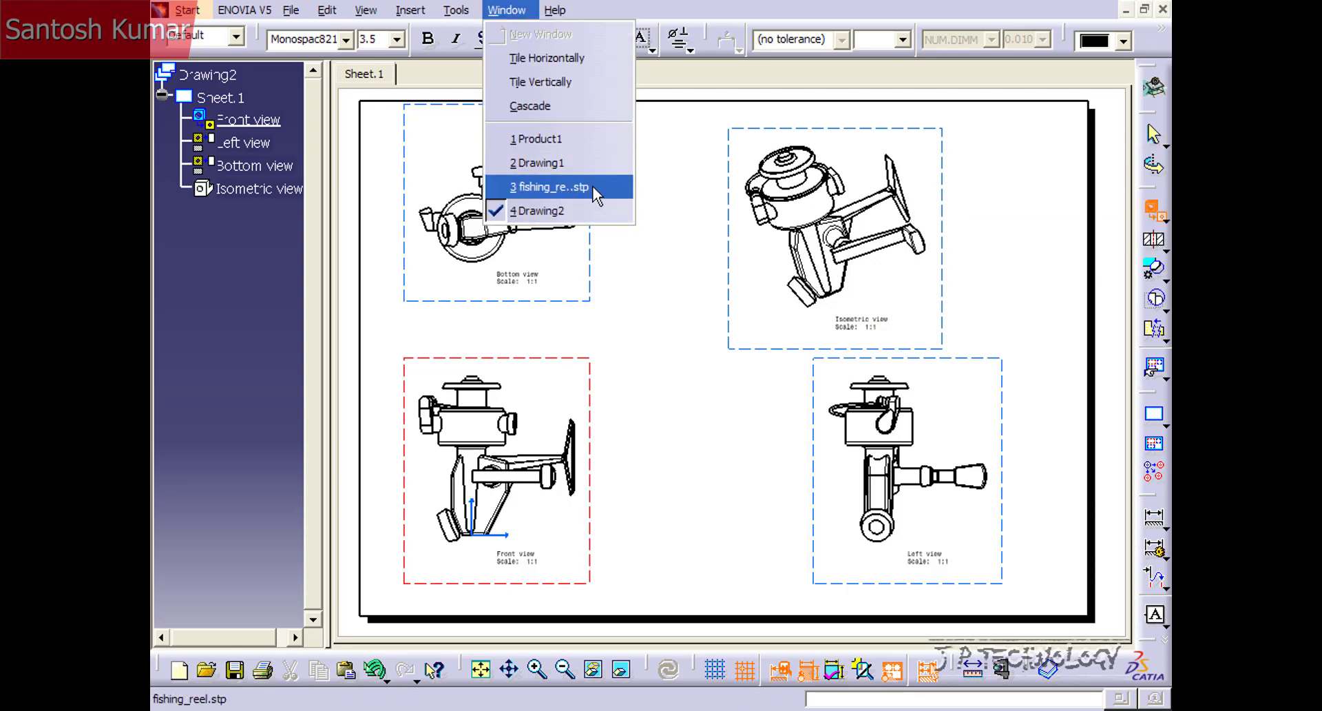
click(689, 167)
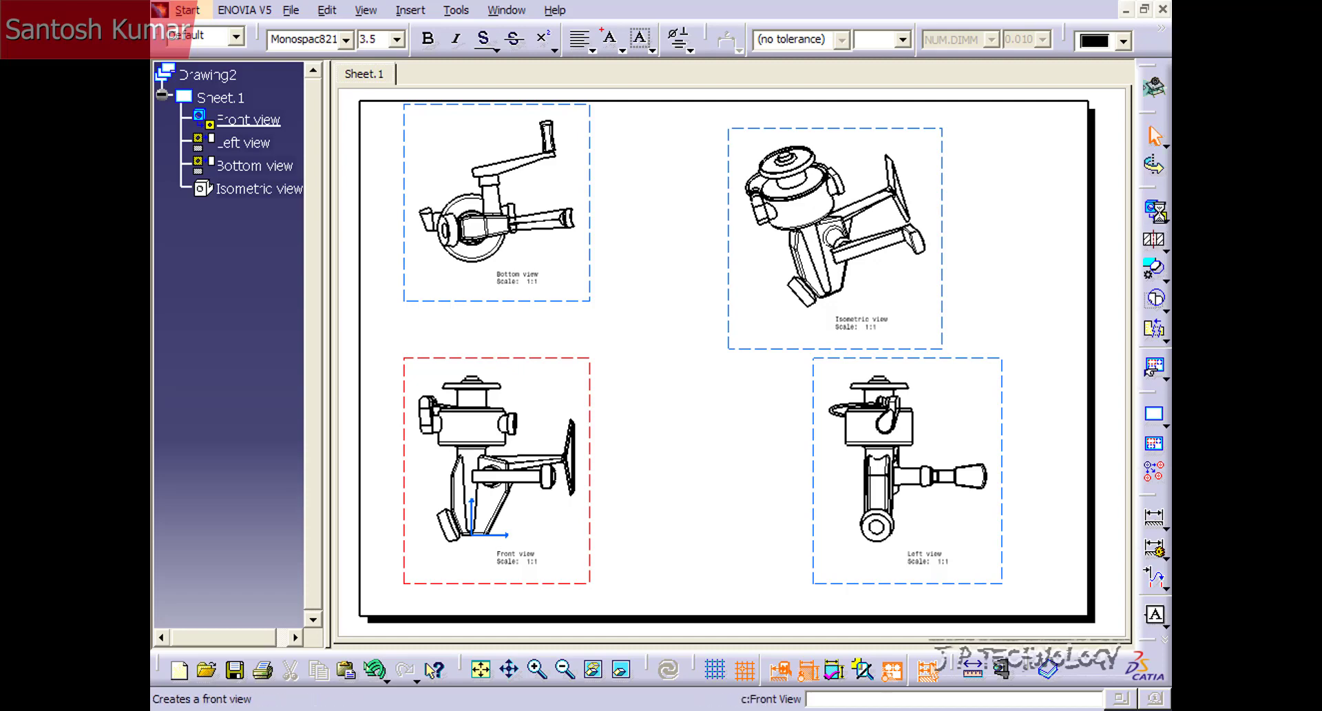
click(1165, 221)
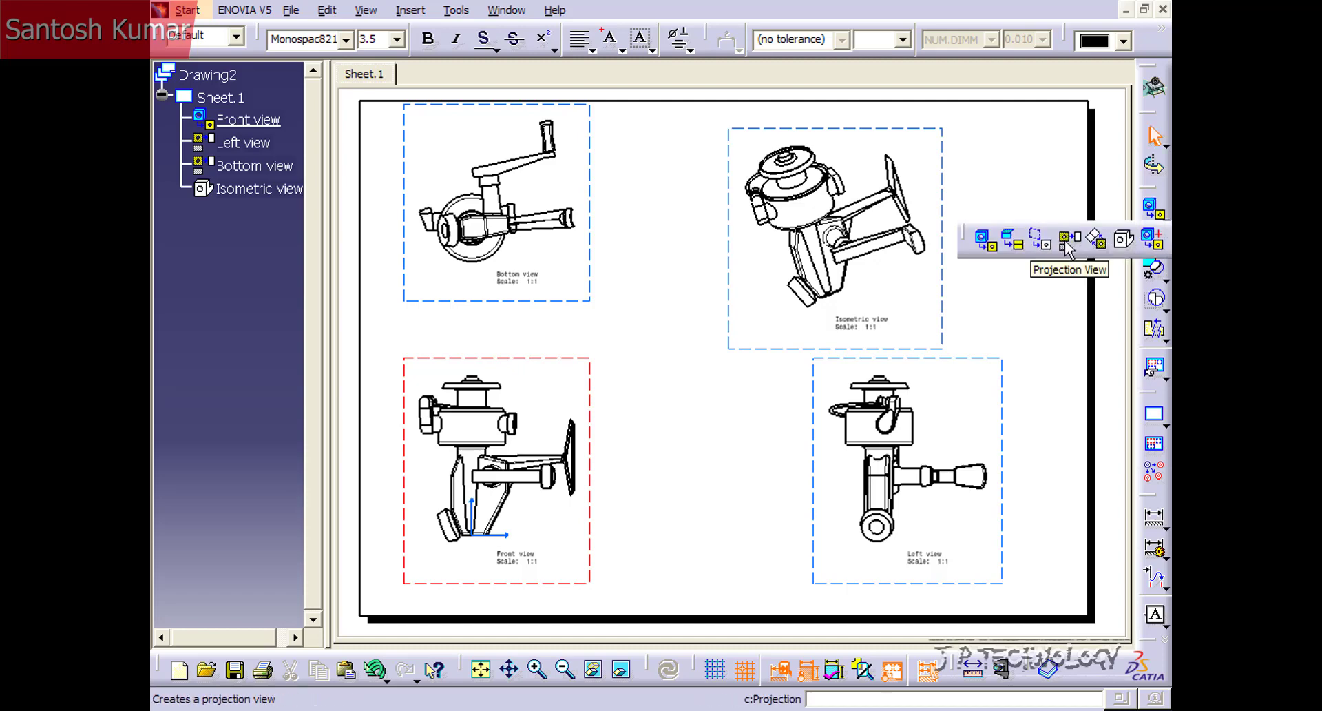